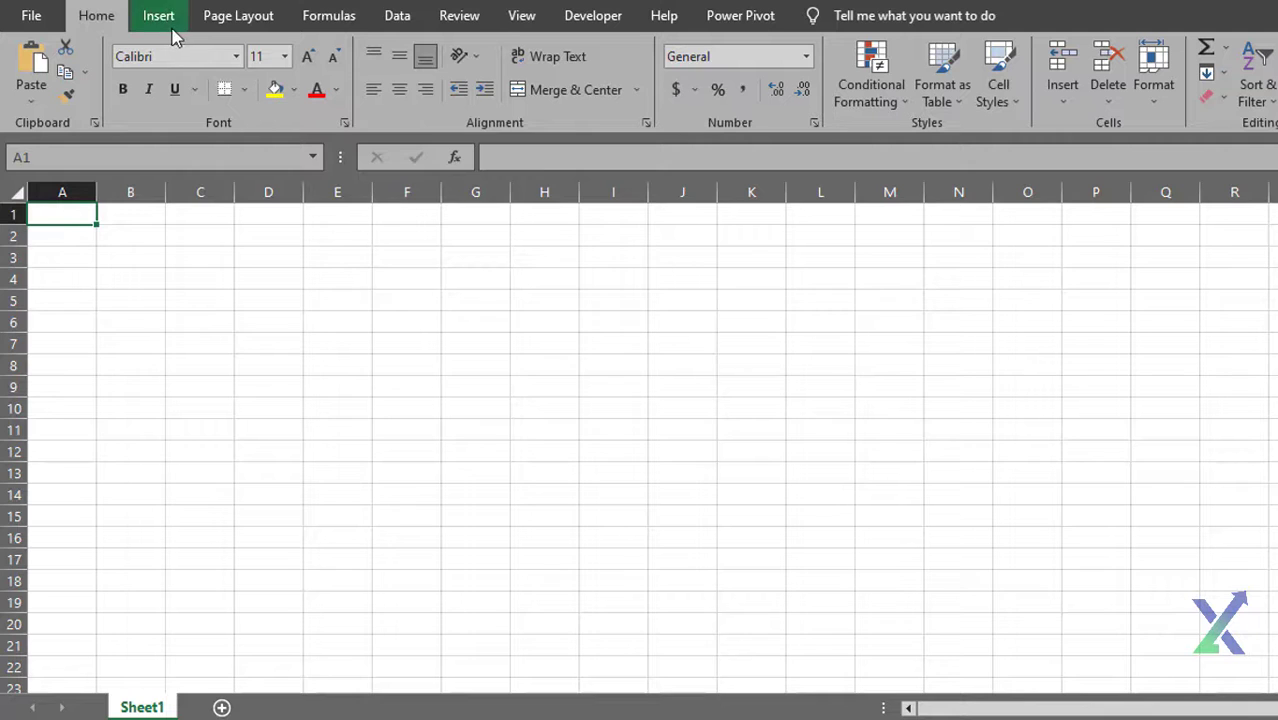
- Create a query from the Excel workbook "4.2 Exercise File_01_Separate sheet_BOQ Main Villa.xlsx"
{"action": "left_click", "coordinate": [389, 27]}
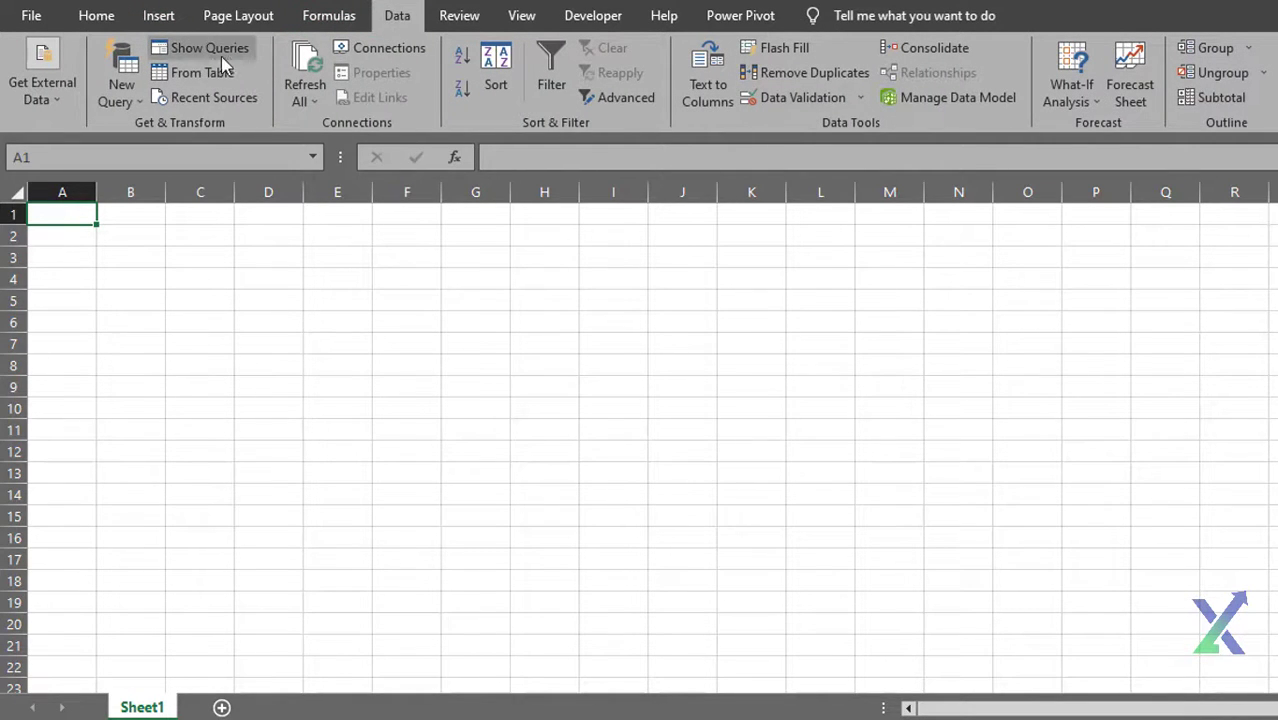
{"action": "left_click", "coordinate": [137, 96]}
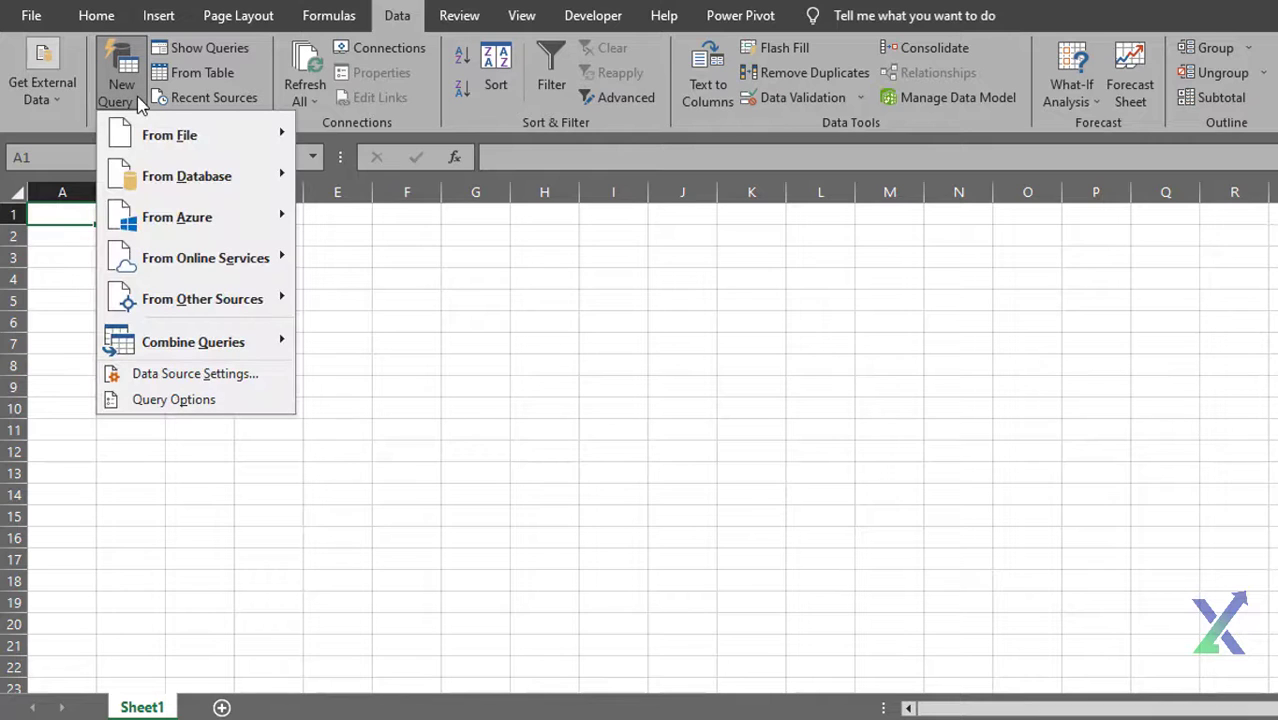
{"action": "mouse_move", "coordinate": [200, 140]}
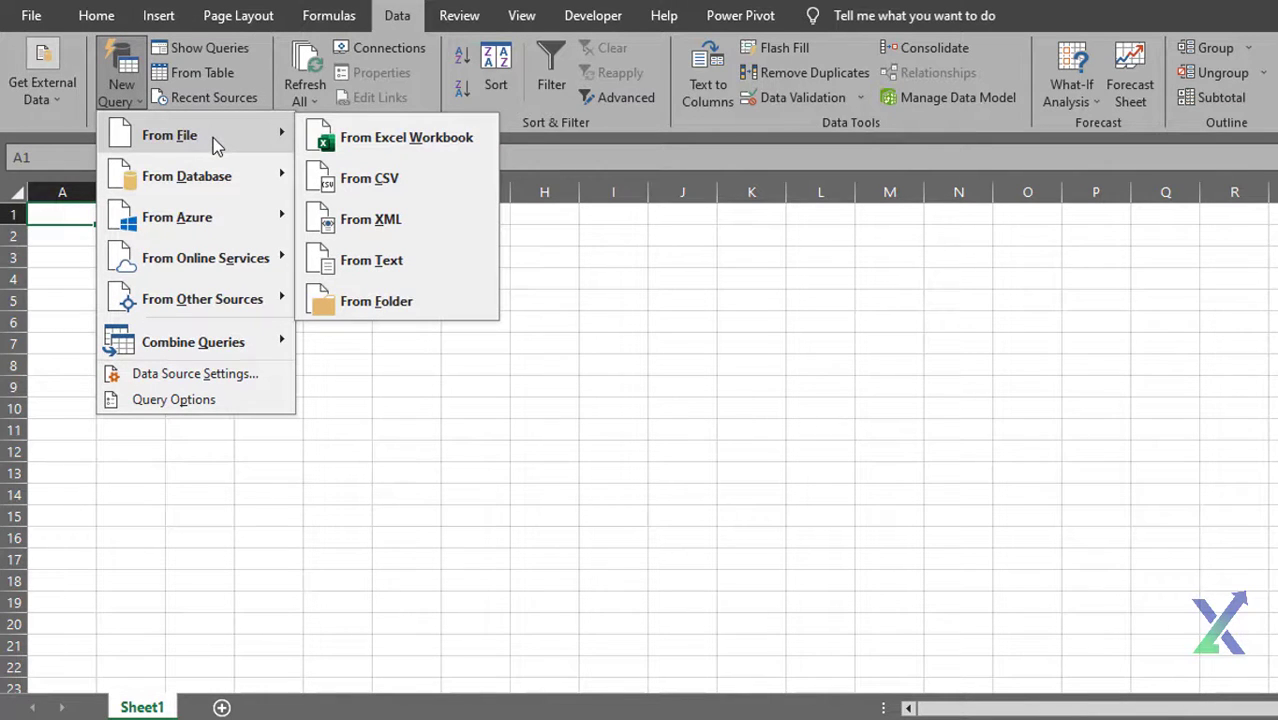
{"action": "left_click", "coordinate": [444, 147]}
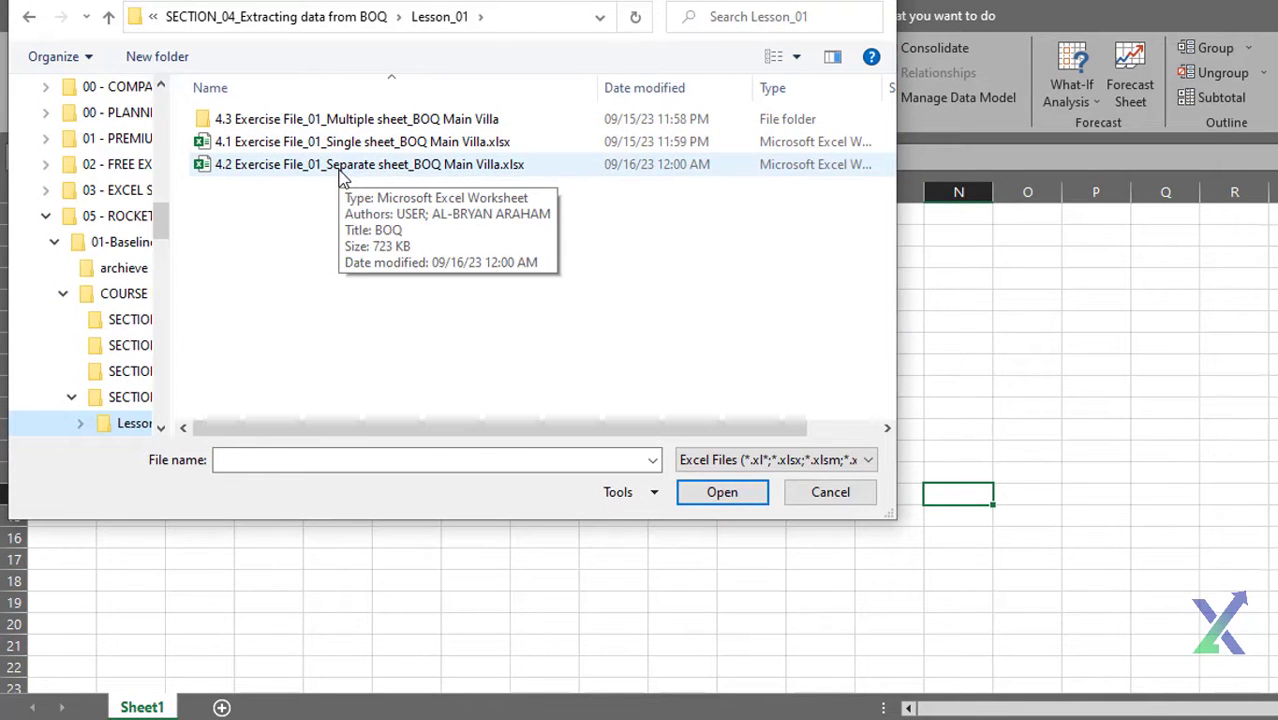
{"action": "left_click", "coordinate": [340, 170]}
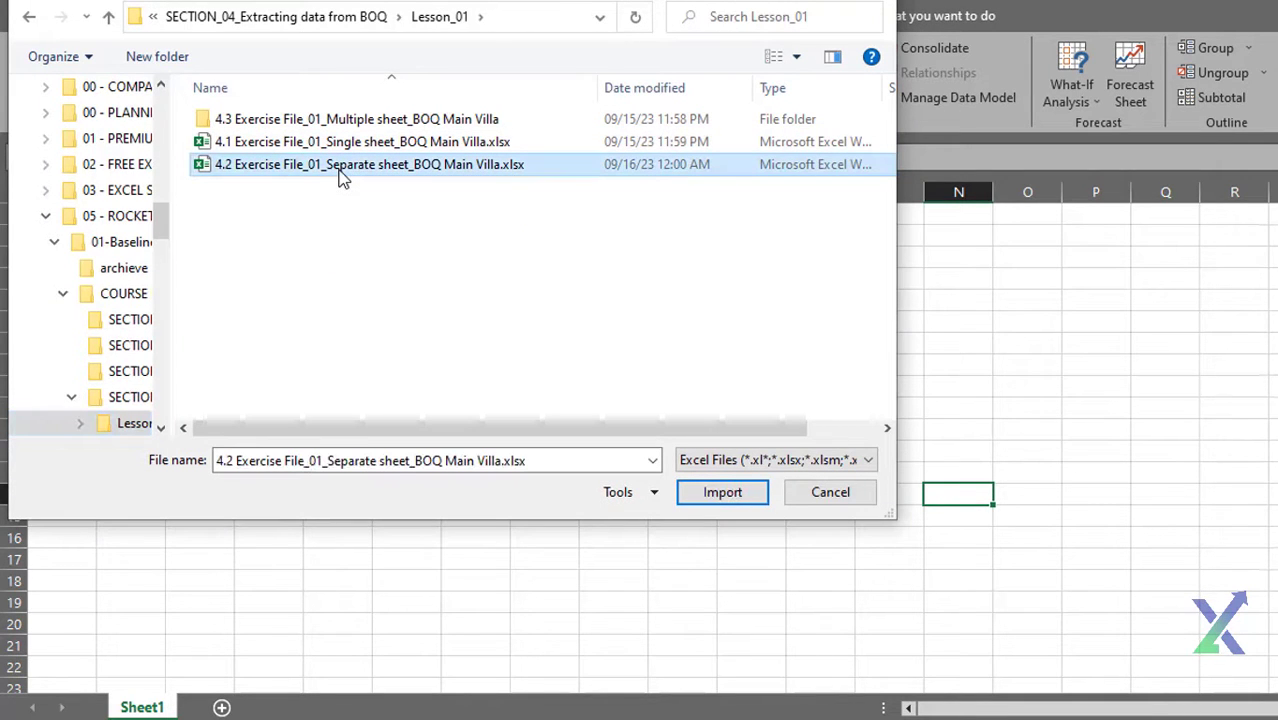
{"action": "left_click", "coordinate": [722, 492]}
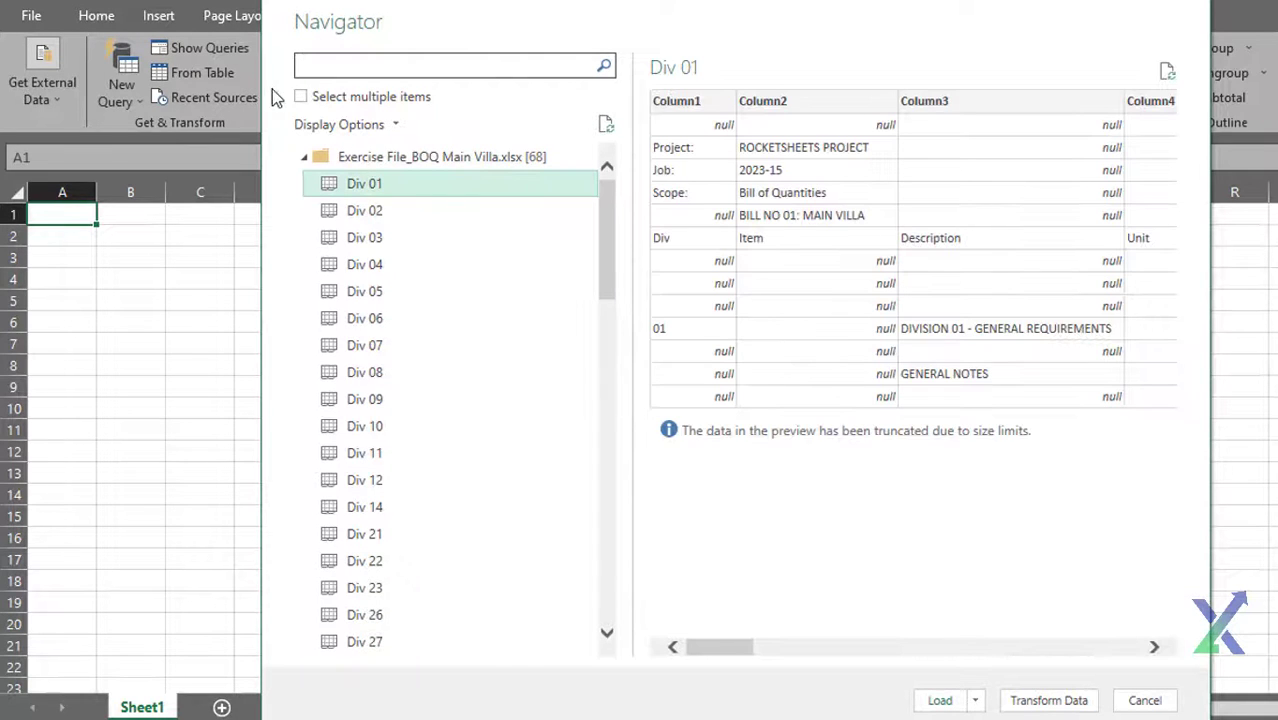
- Select all sheets from Div 01 through Div 33 and load them for transformation, skipping the automatic transformation processing
{"action": "left_click", "coordinate": [301, 98]}
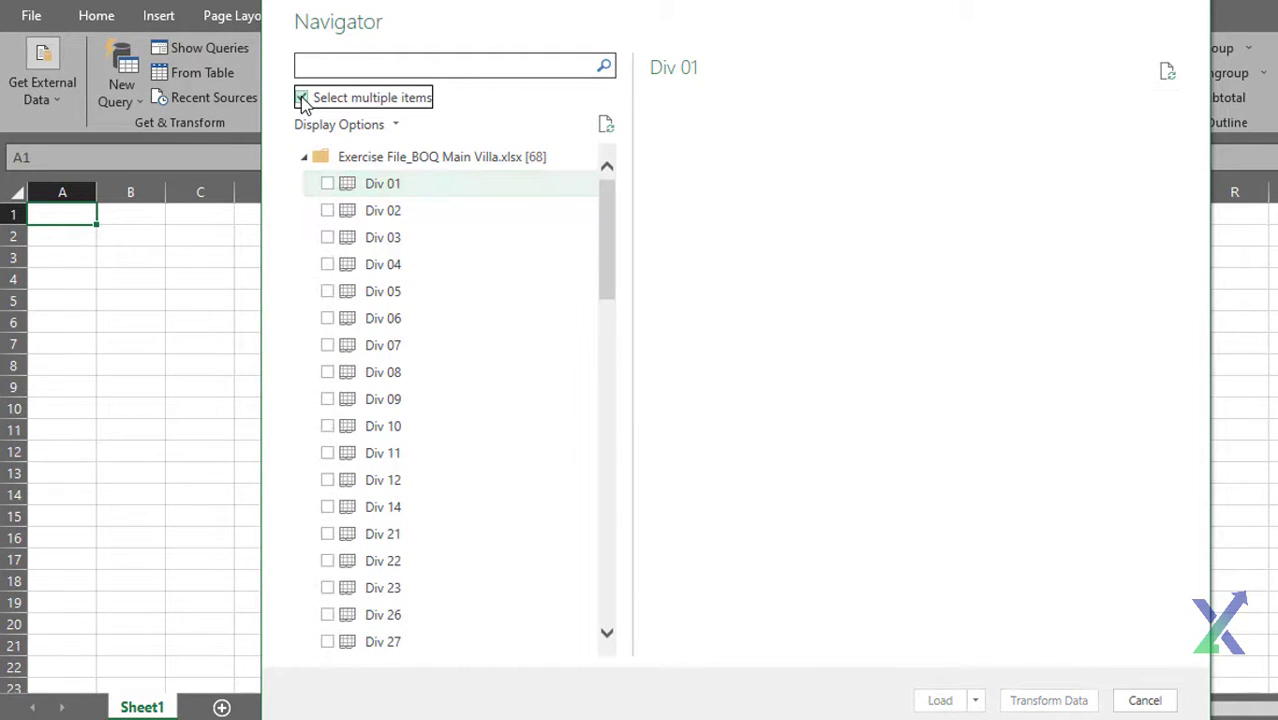
{"action": "left_click", "coordinate": [373, 190]}
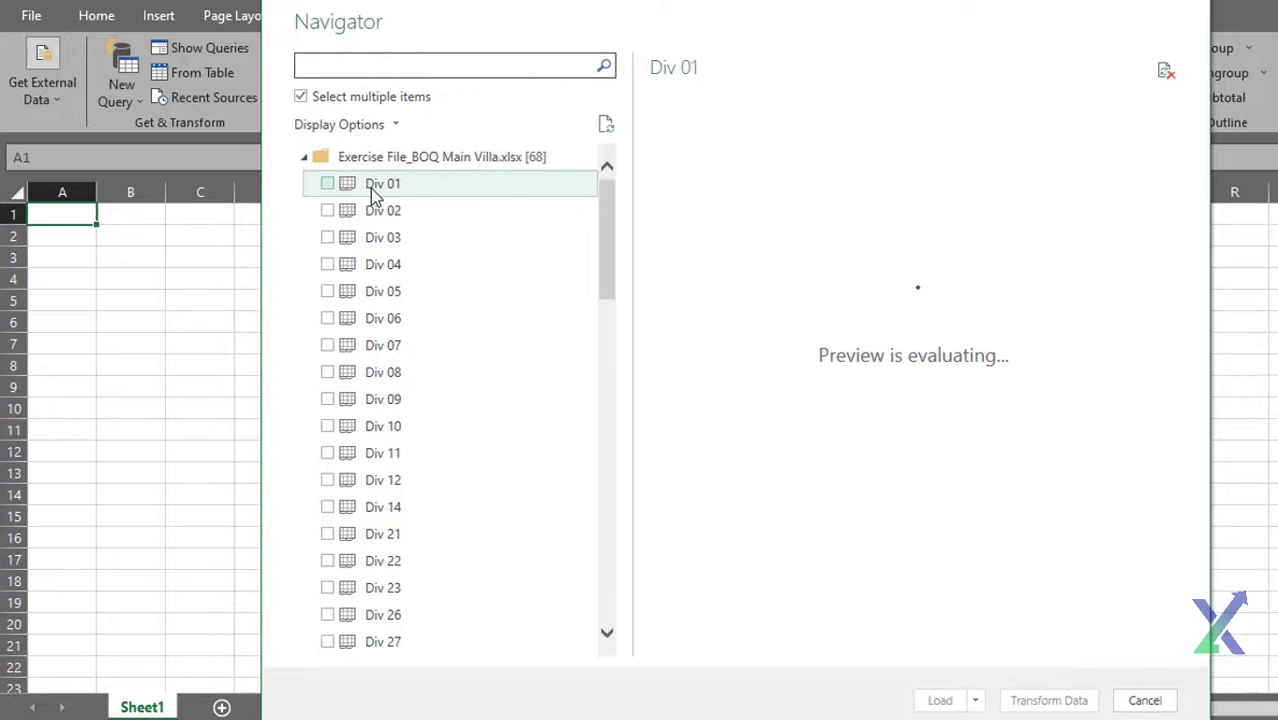
{"action": "left_click_drag", "start_coordinate": [606, 252], "coordinate": [593, 342]}
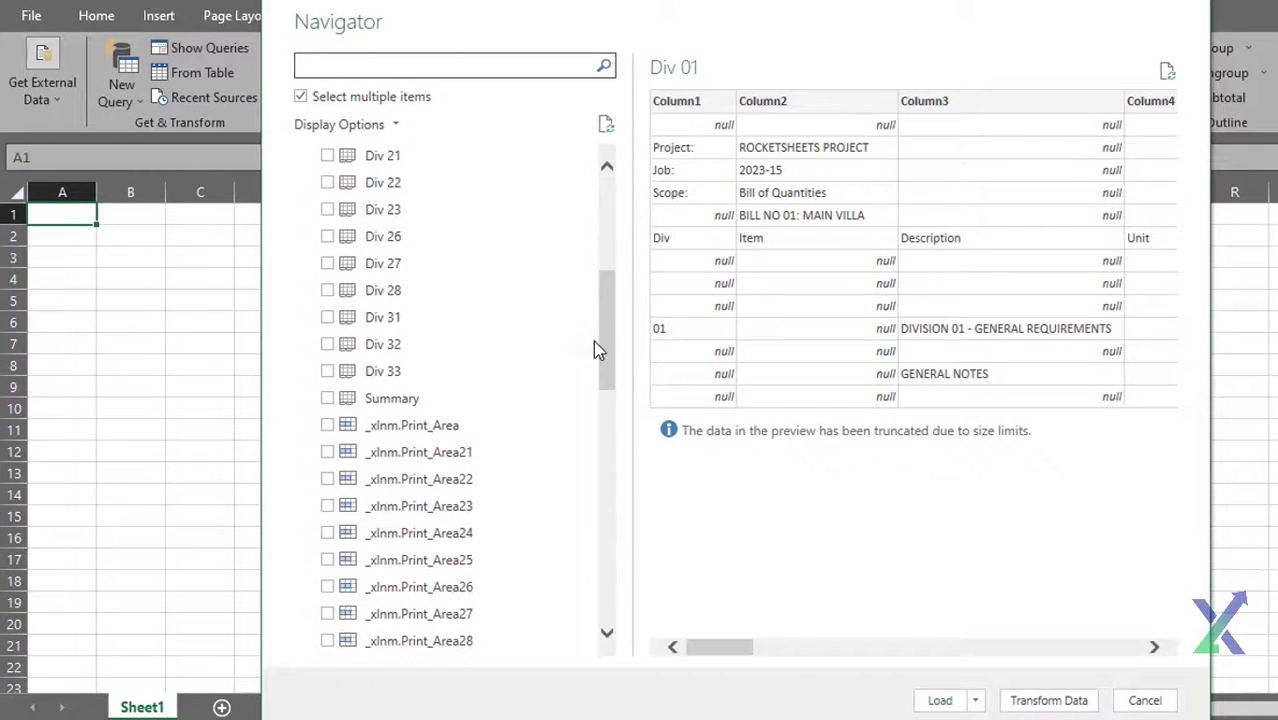
{"action": "left_click", "coordinate": [328, 371], "text": "shift"}
{"action": "left_click_drag", "start_coordinate": [609, 354], "coordinate": [609, 258]}
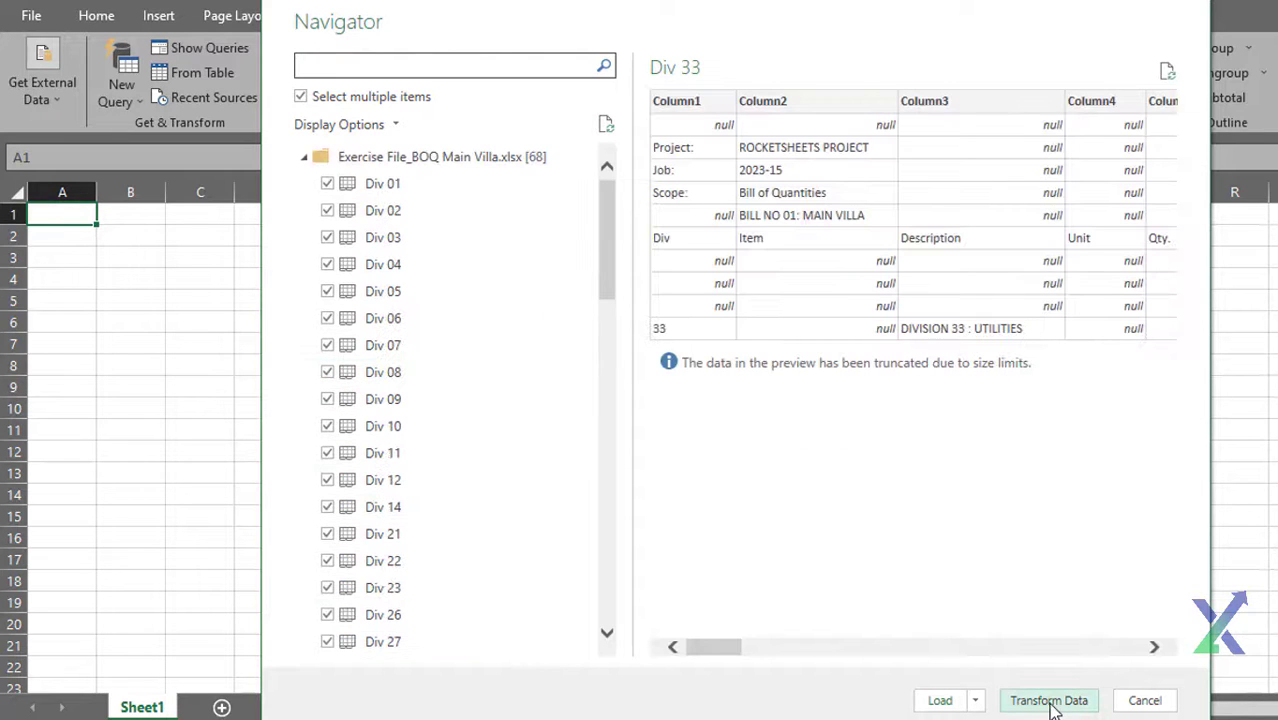
{"action": "left_click", "coordinate": [1050, 700]}
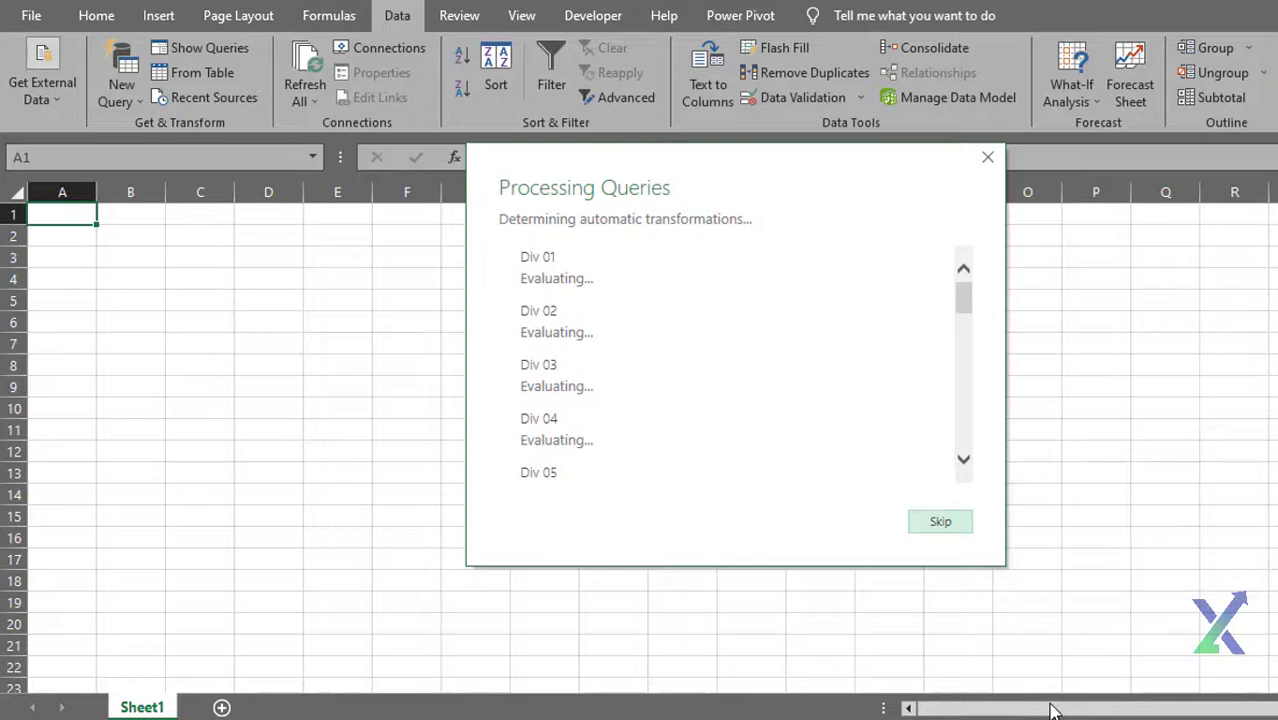
{"action": "left_click", "coordinate": [938, 522]}
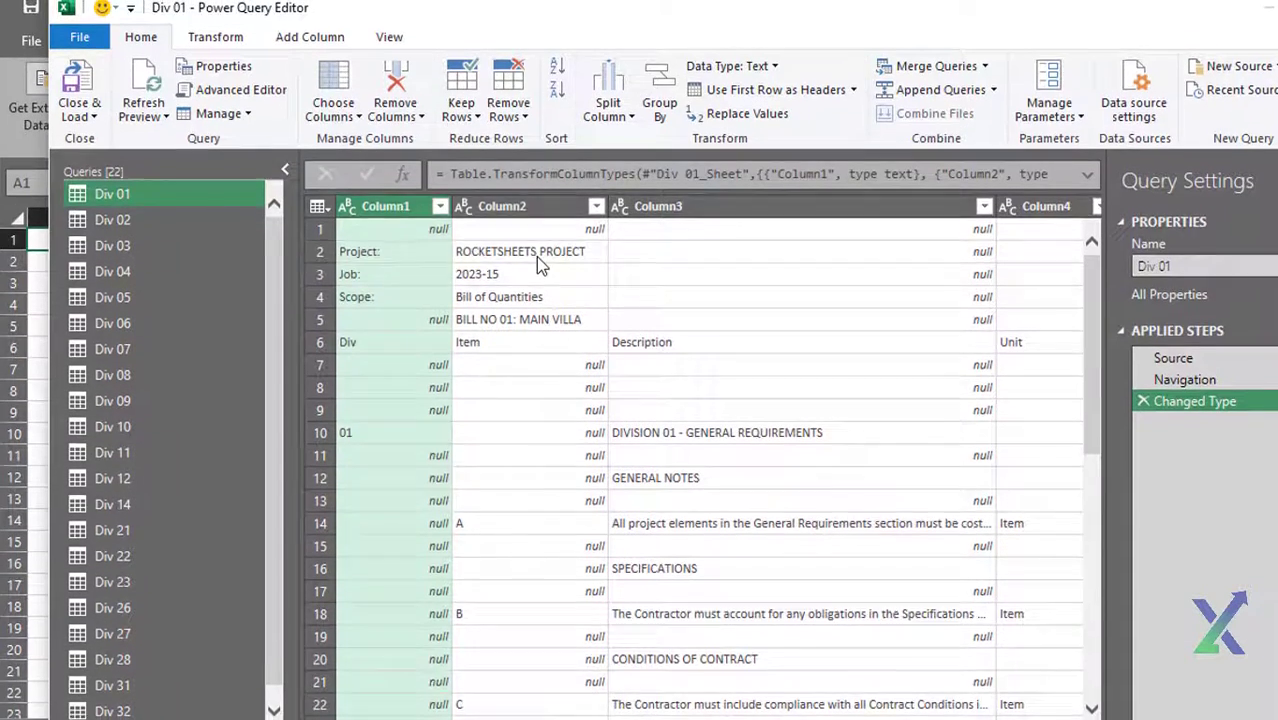
{"action": "left_click", "coordinate": [536, 256]}
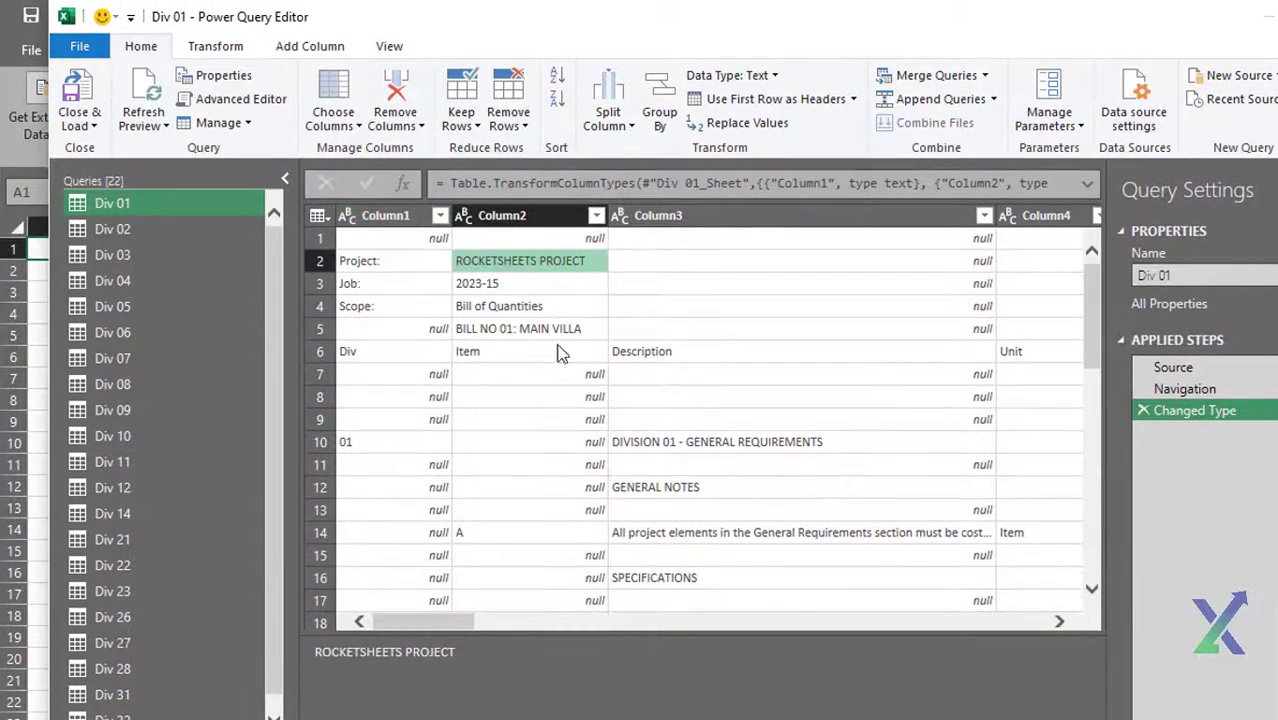
{"action": "left_click", "coordinate": [546, 345]}
{"action": "mouse_move", "coordinate": [433, 622]}
{"action": "left_mouse_down"}
{"action": "mouse_move", "coordinate": [1100, 640]}
{"action": "mouse_move", "coordinate": [415, 622]}
{"action": "left_mouse_up"}
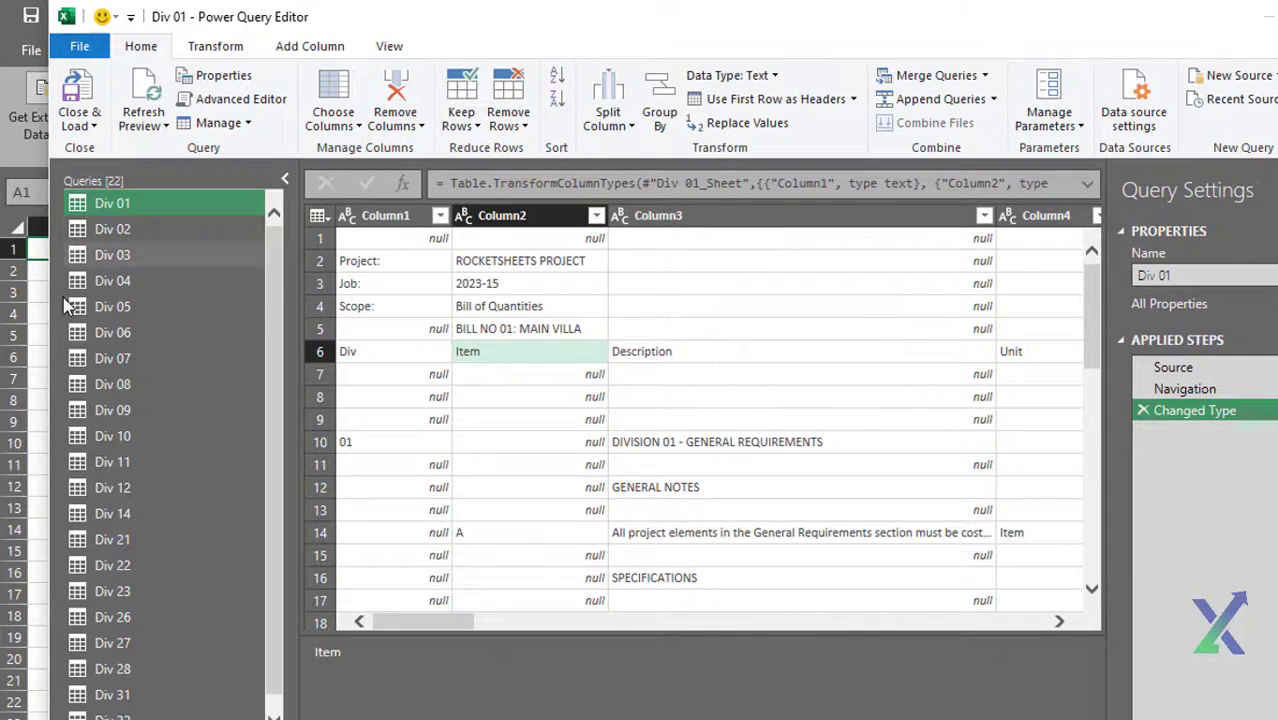
- Add a custom column to the Div 01 query with the formula ="Div-01", keeping the column name Custom
{"action": "left_click", "coordinate": [300, 47]}
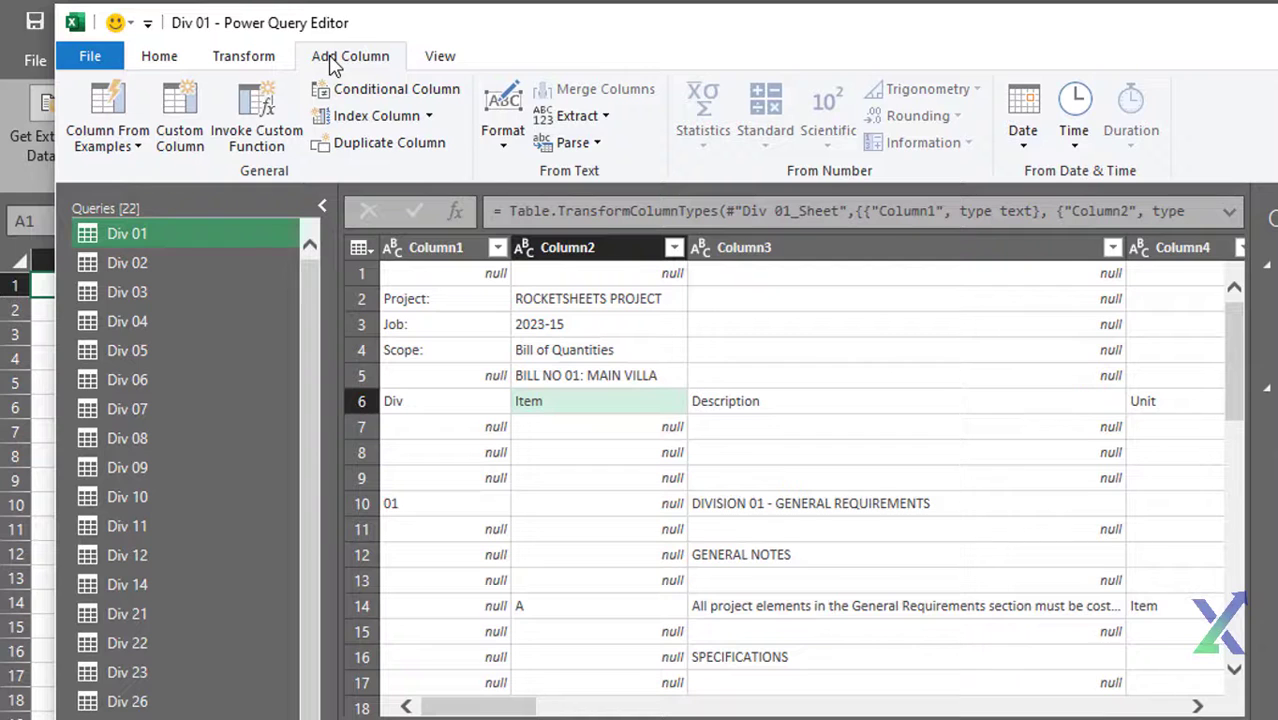
{"action": "left_click", "coordinate": [178, 110]}
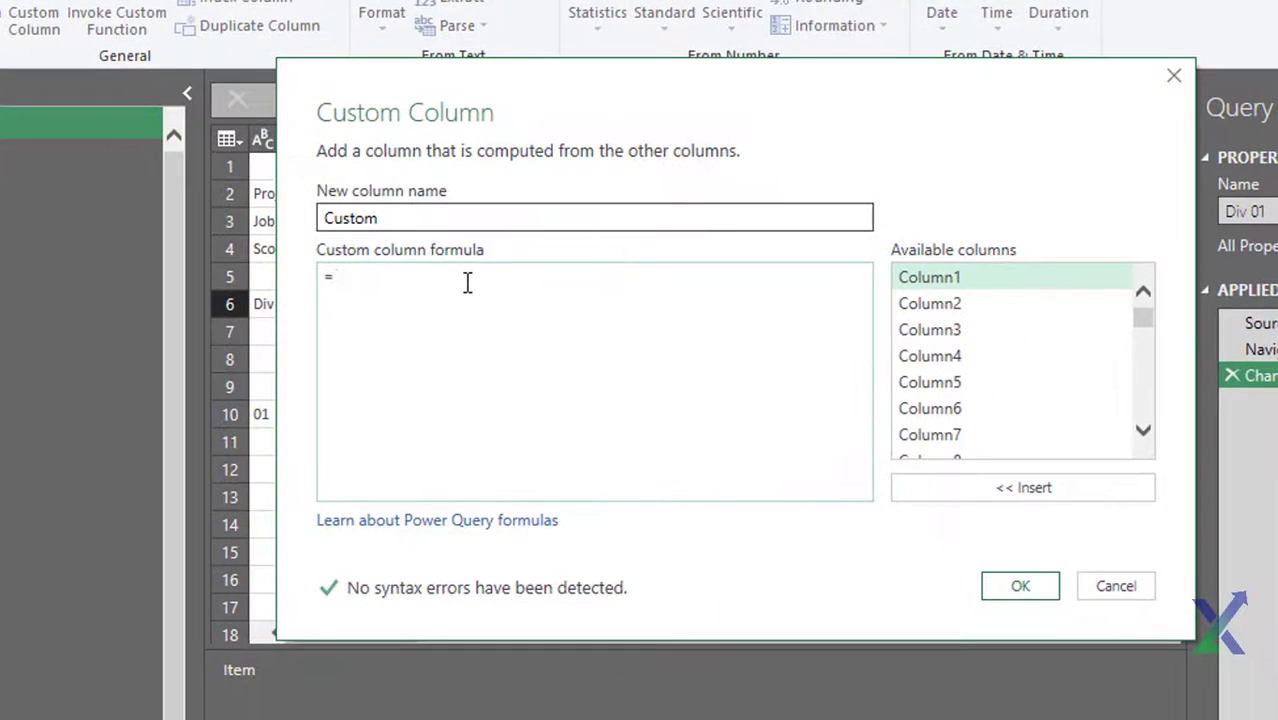
{"action": "type", "text": "\"Div-01"}
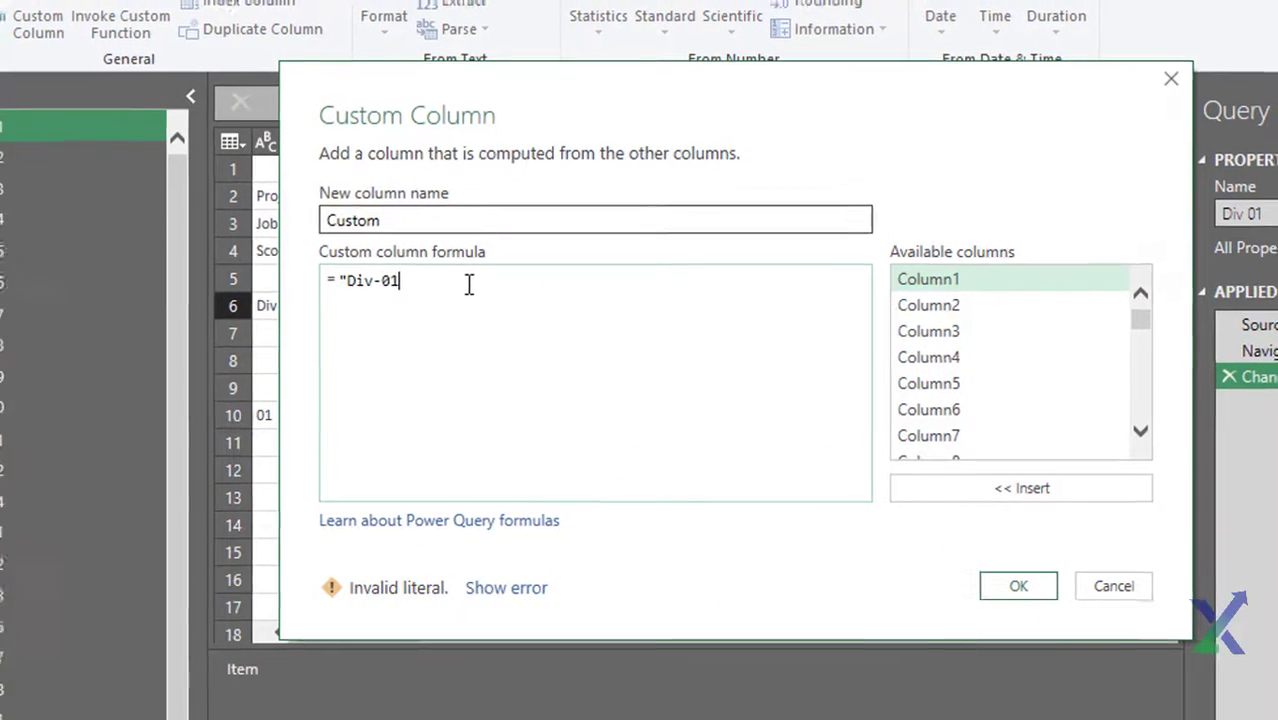
{"action": "type", "text": "\""}
{"action": "left_click", "coordinate": [1021, 591]}
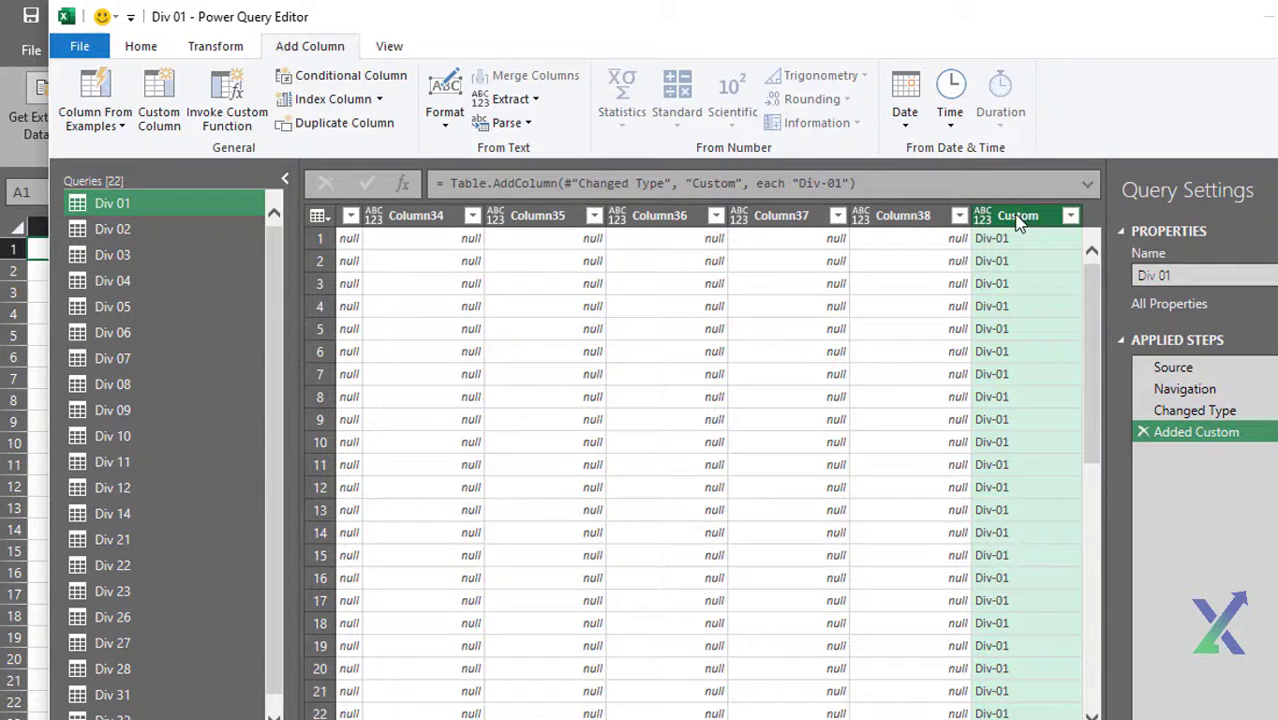
- Add a custom column with the formula ="Div-02" to the Div 02 query and one with ="Div-33" to the Div 33 query
{"action": "left_click", "coordinate": [120, 236]}
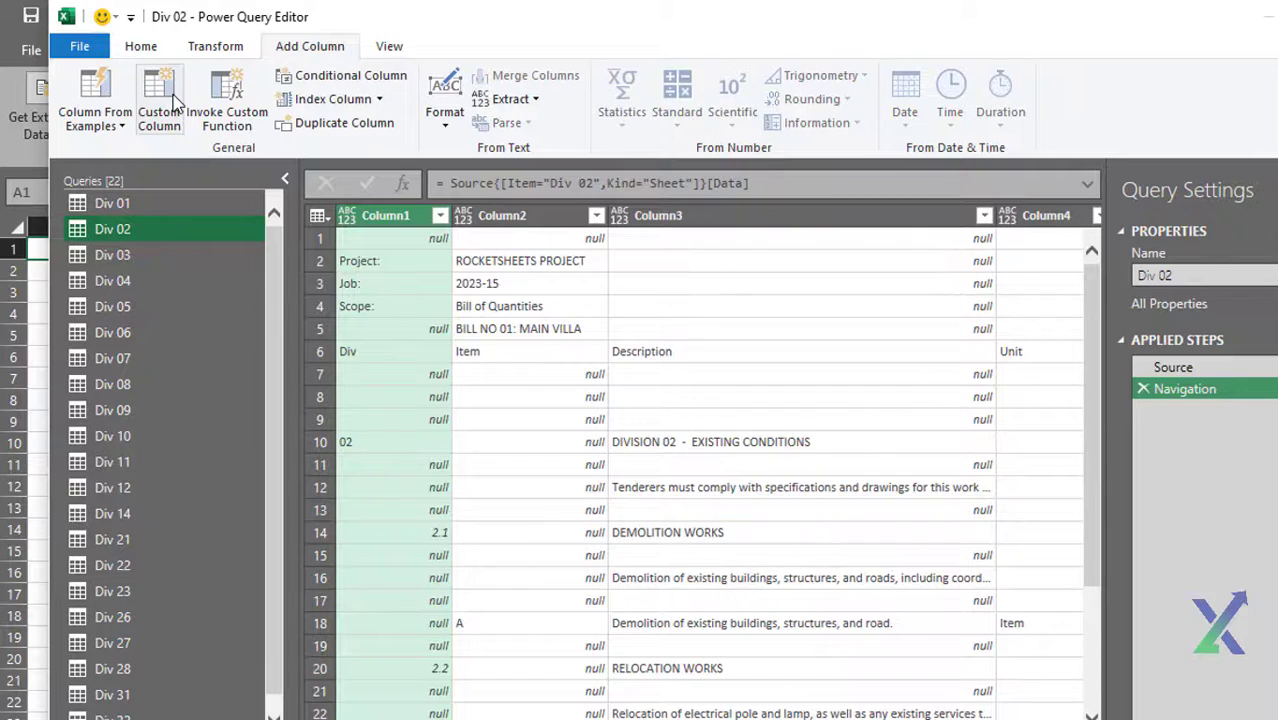
{"action": "left_click", "coordinate": [159, 105]}
{"action": "left_click", "coordinate": [452, 340]}
{"action": "type", "text": "\"D"}
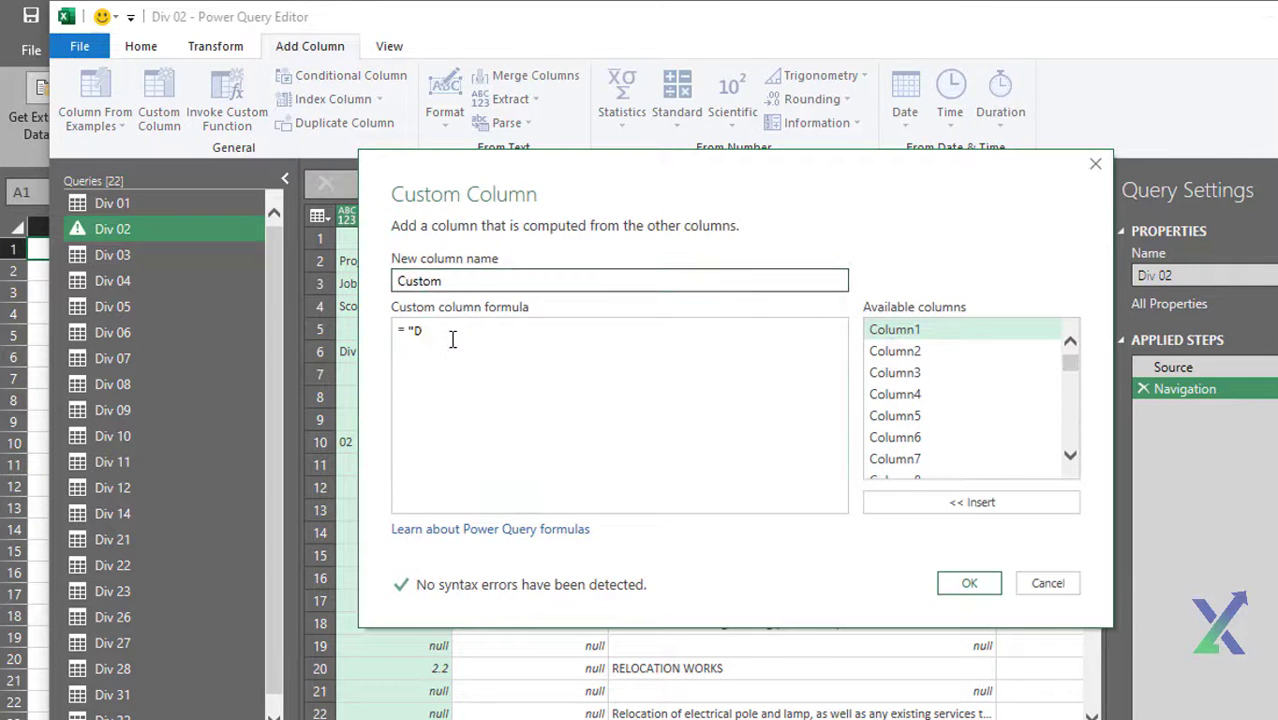
{"action": "type", "text": "iv-02\""}
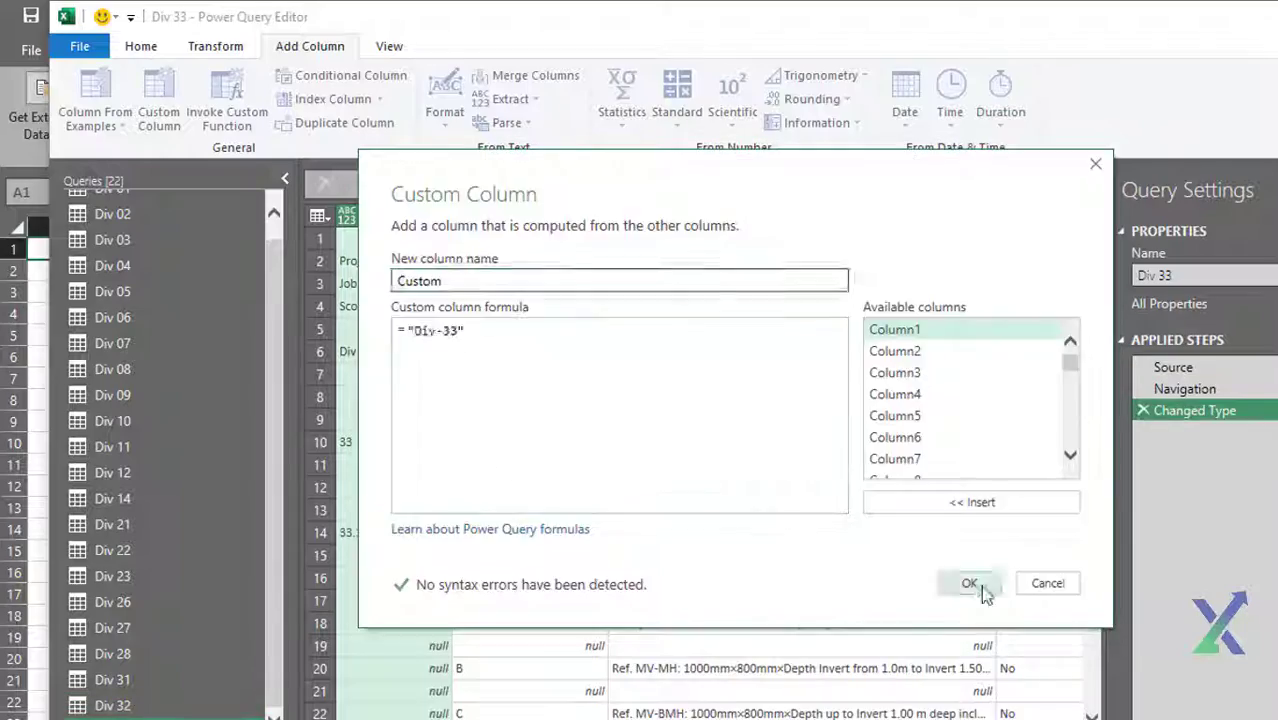
{"action": "left_click", "coordinate": [982, 590]}
- Set up appending queries as new with three or more tables, and remove Div 33 from the tables to append
{"action": "left_click", "coordinate": [135, 50]}
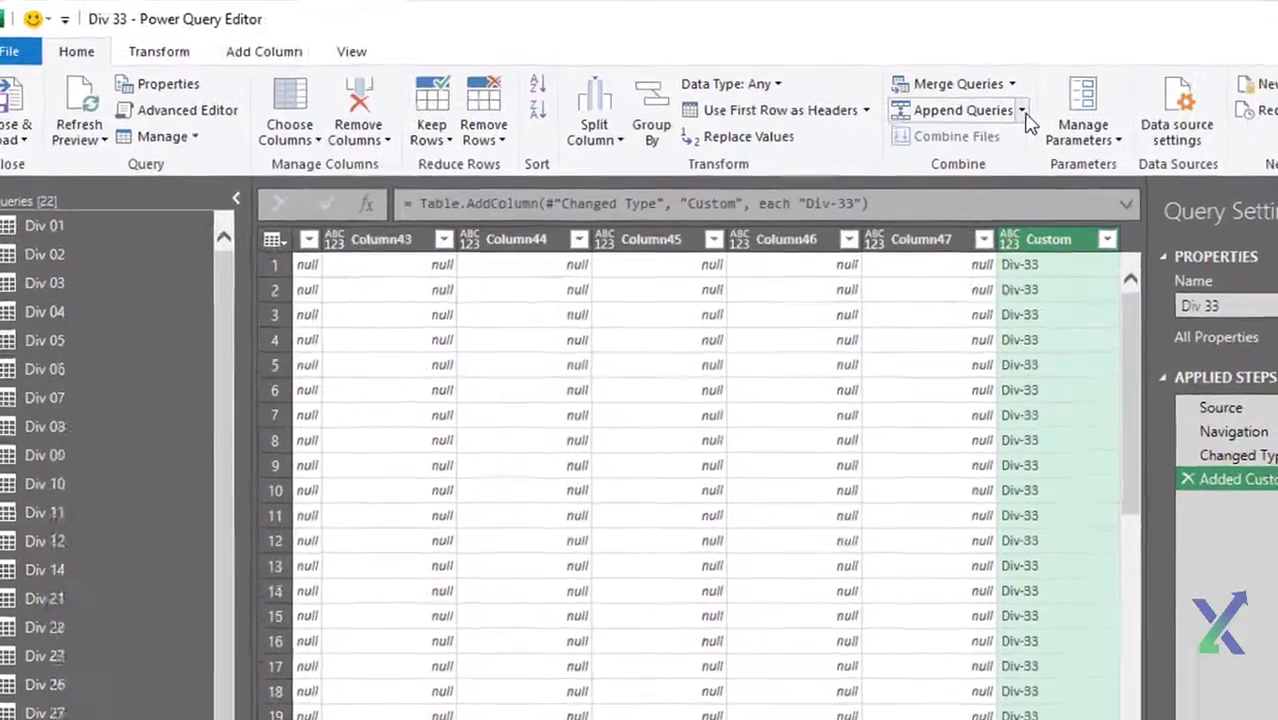
{"action": "left_click", "coordinate": [995, 102]}
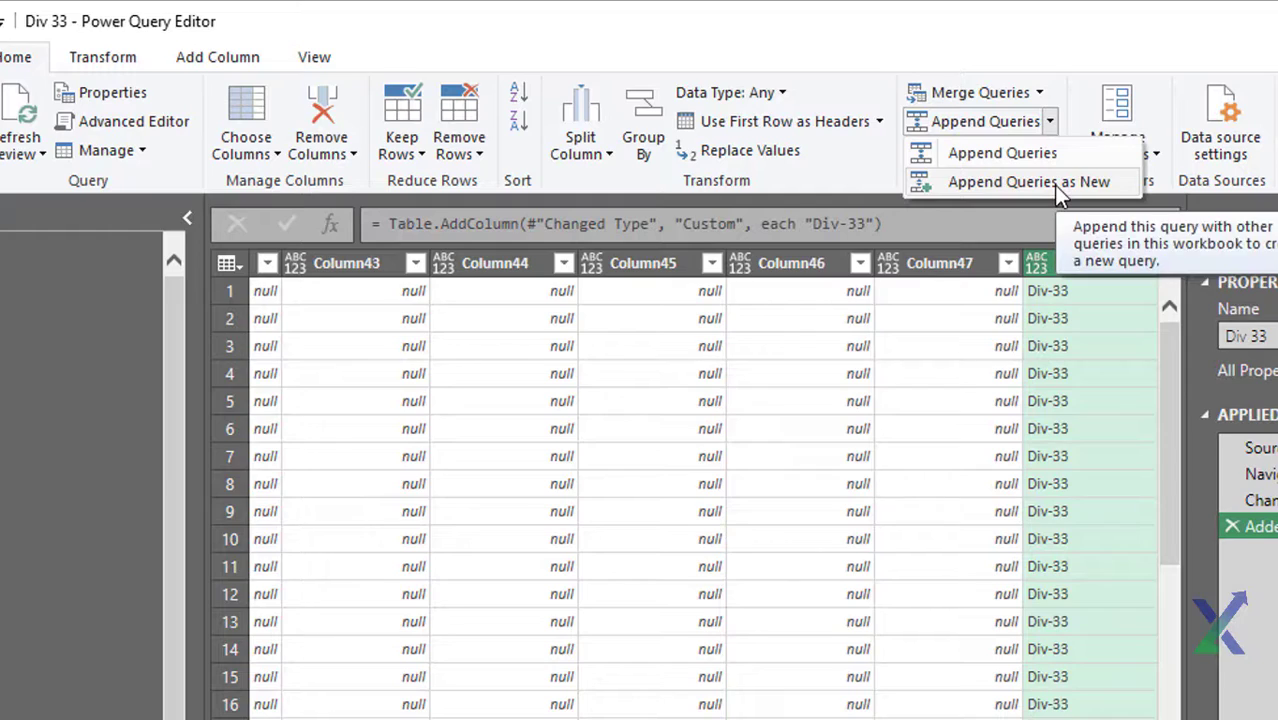
{"action": "left_click", "coordinate": [1030, 182]}
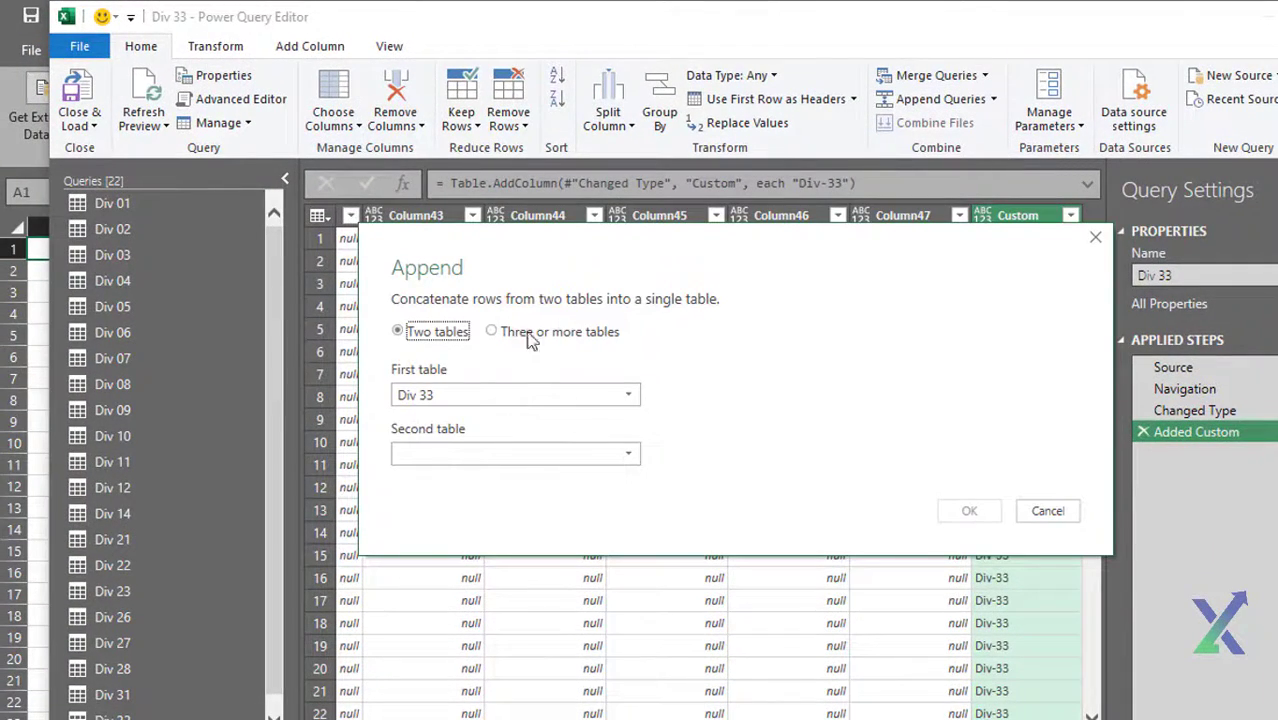
{"action": "left_click", "coordinate": [491, 333]}
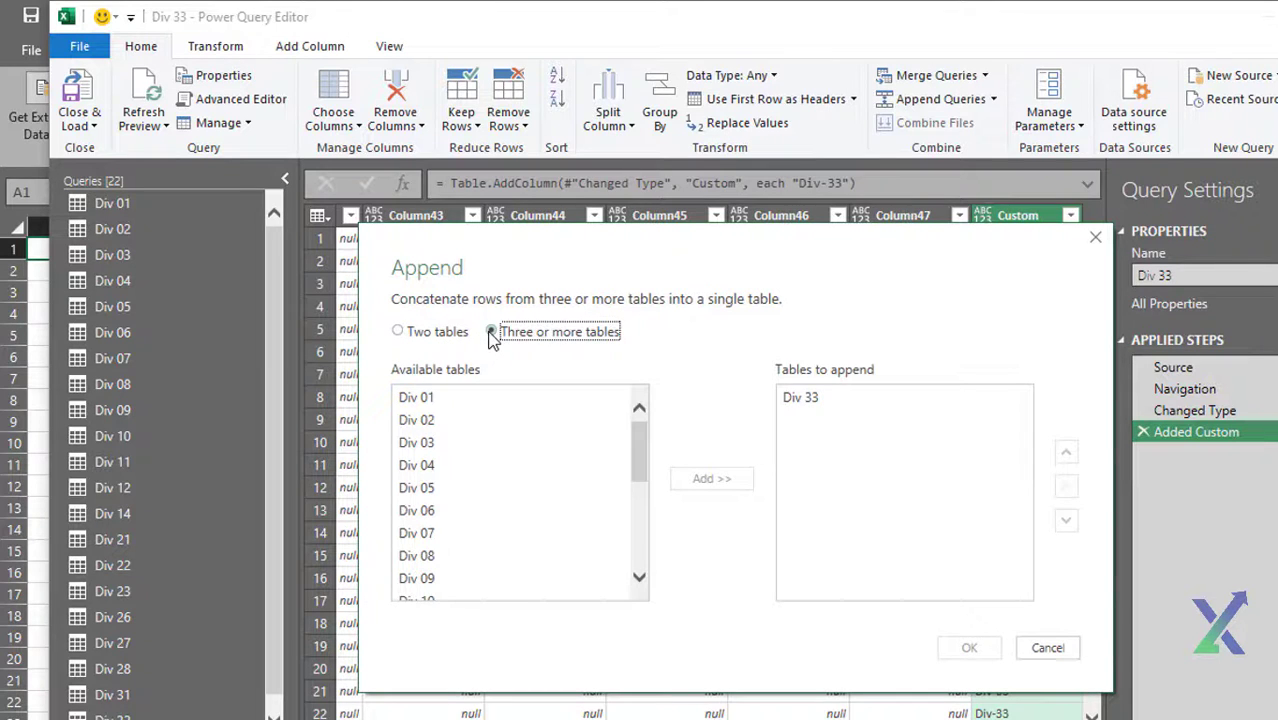
{"action": "left_click", "coordinate": [440, 401]}
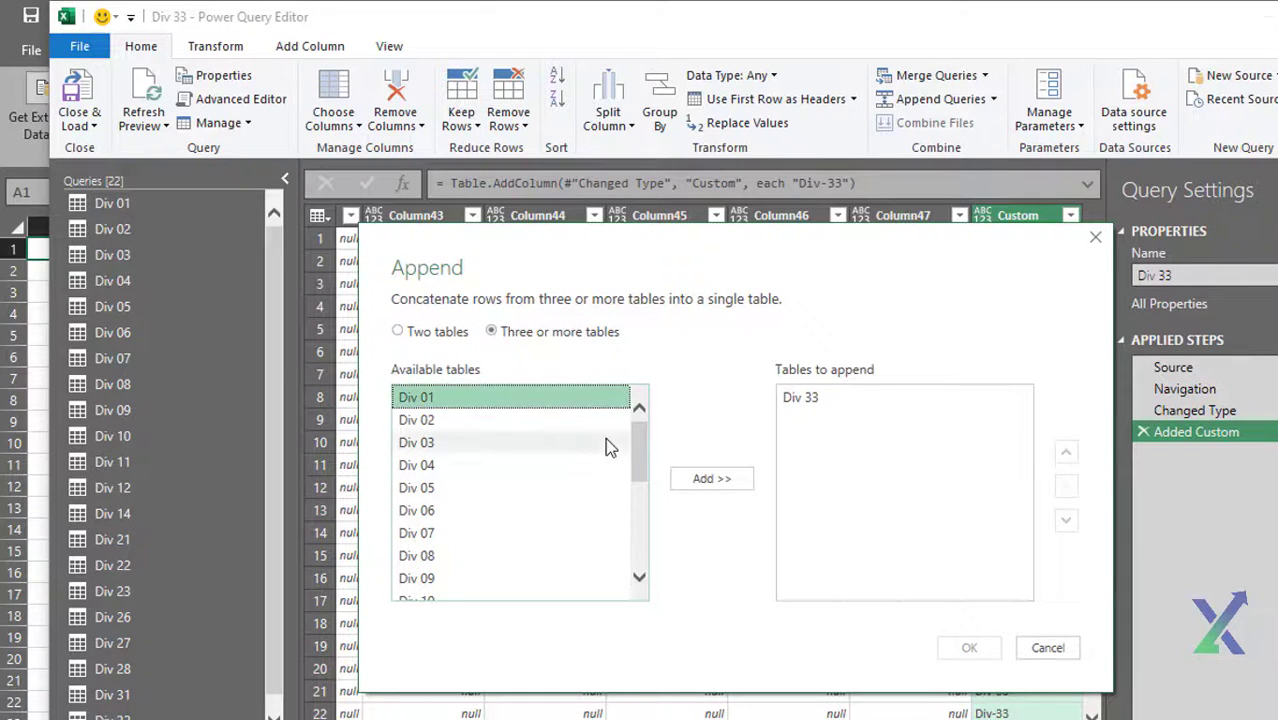
{"action": "left_click", "coordinate": [790, 399]}
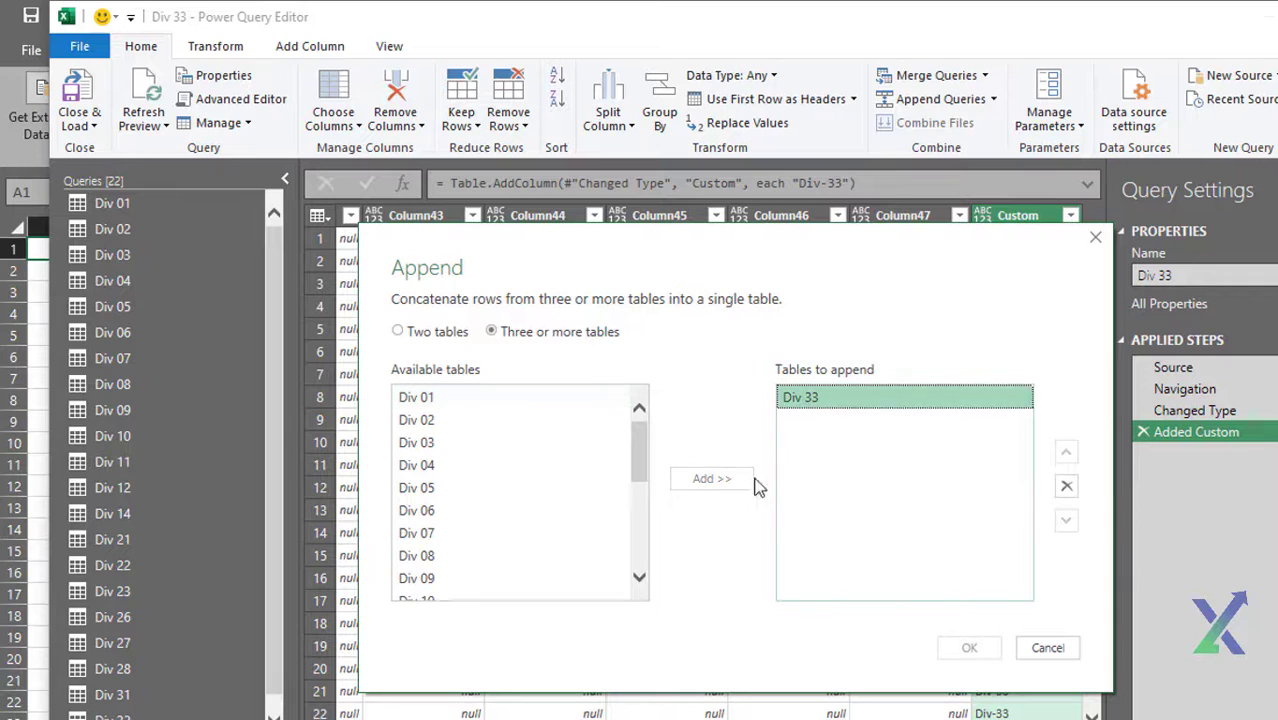
{"action": "left_click", "coordinate": [1066, 486]}
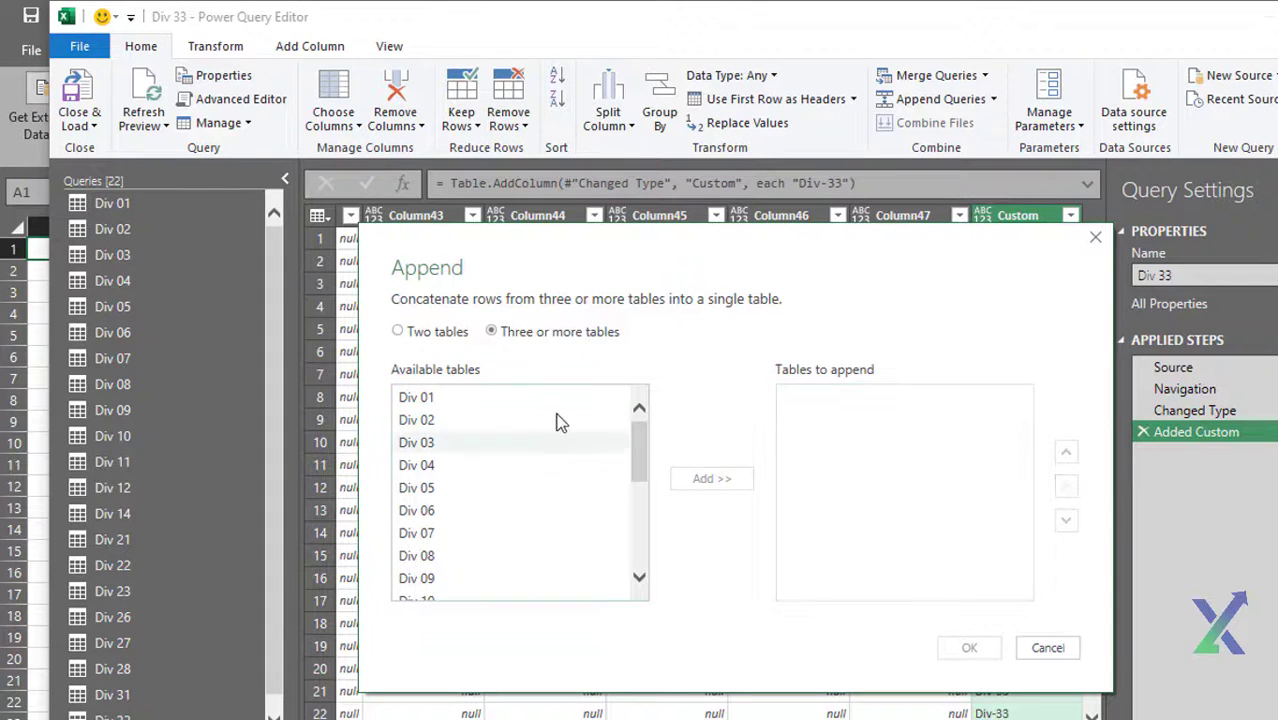
- Add all tables from Div 01 through Div 33 to the append list and create the combined query
{"action": "left_click", "coordinate": [521, 397]}
{"action": "left_click_drag", "start_coordinate": [642, 428], "coordinate": [631, 557]}
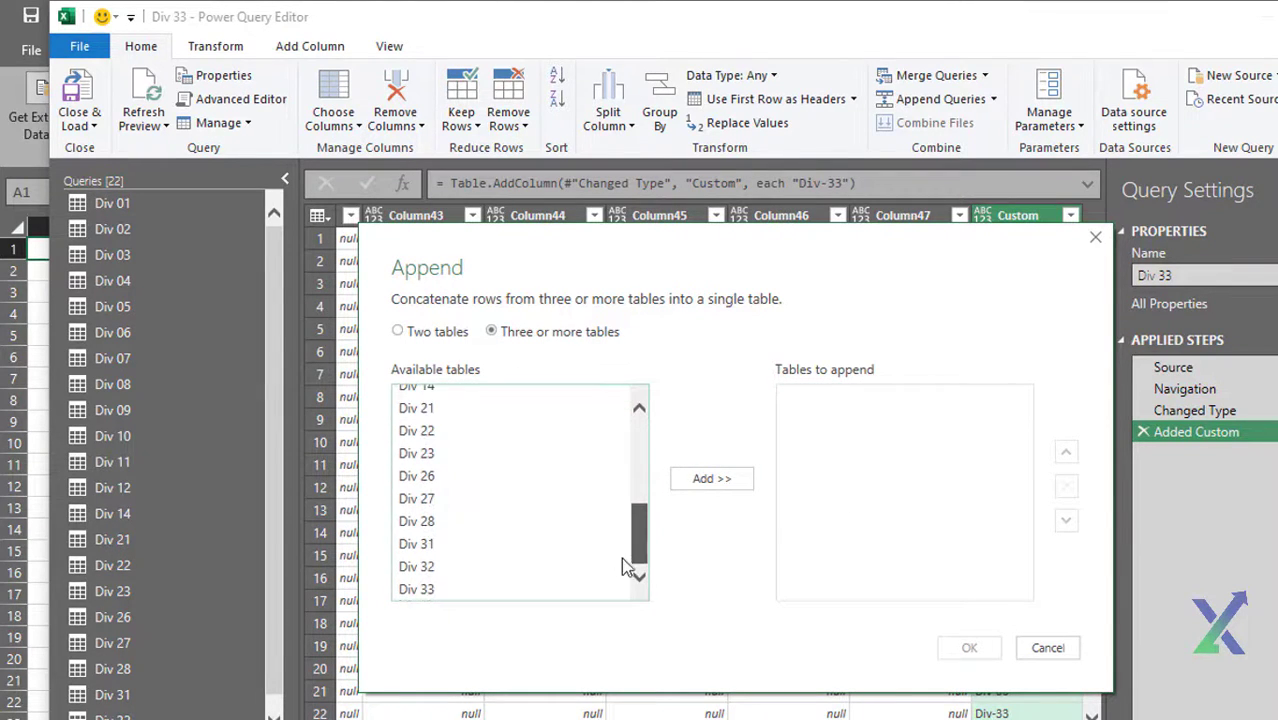
{"action": "left_click", "coordinate": [450, 594], "text": "shift"}
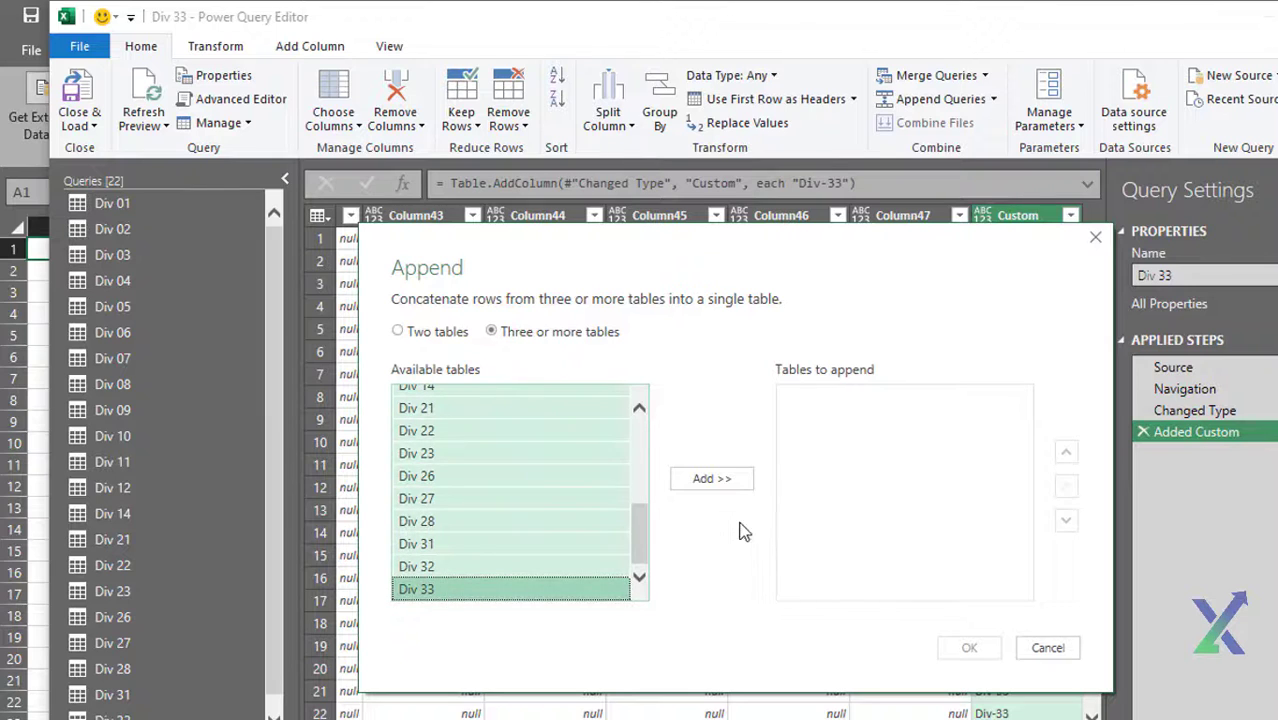
{"action": "left_click", "coordinate": [711, 479]}
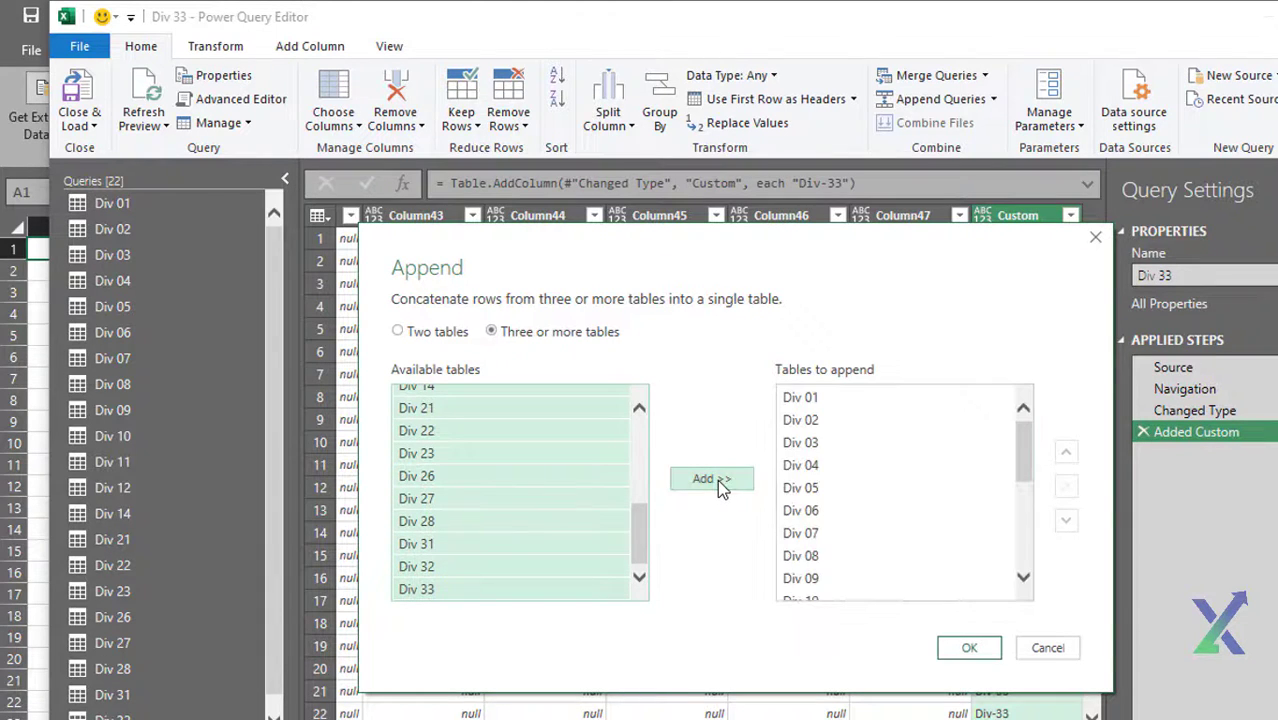
{"action": "left_click_drag", "start_coordinate": [1030, 455], "coordinate": [1016, 555]}
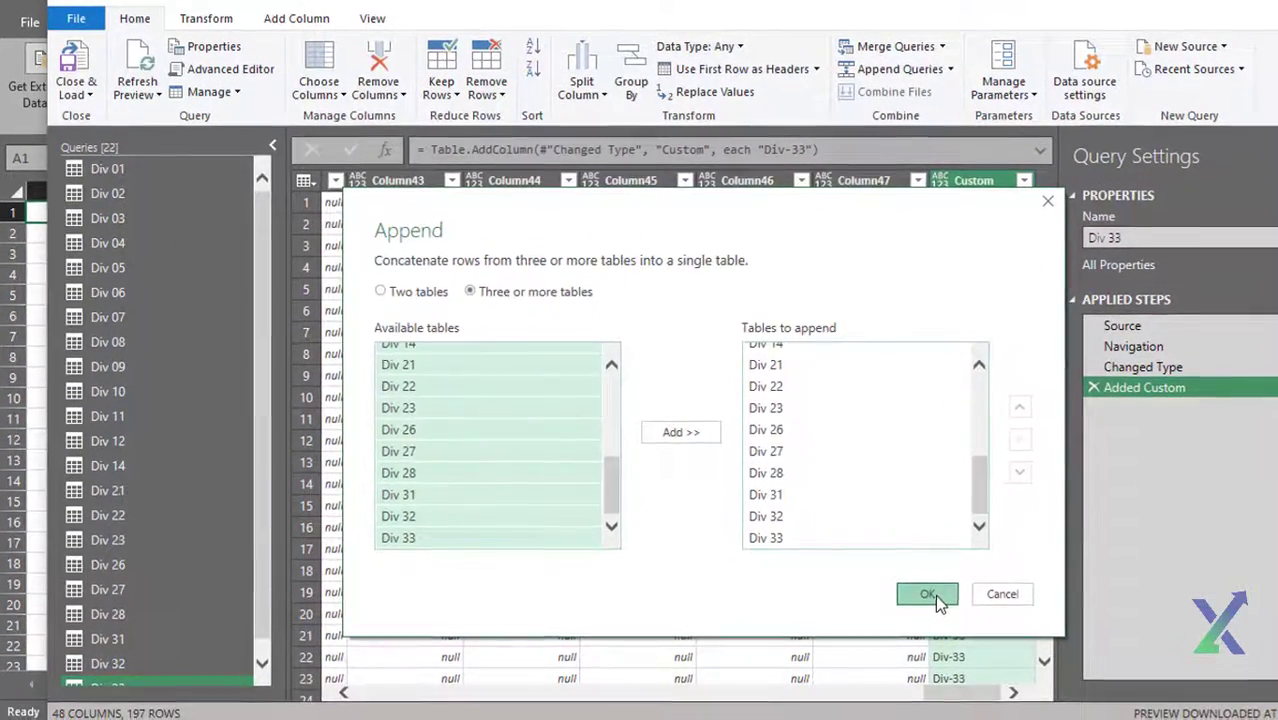
{"action": "left_click", "coordinate": [935, 595]}
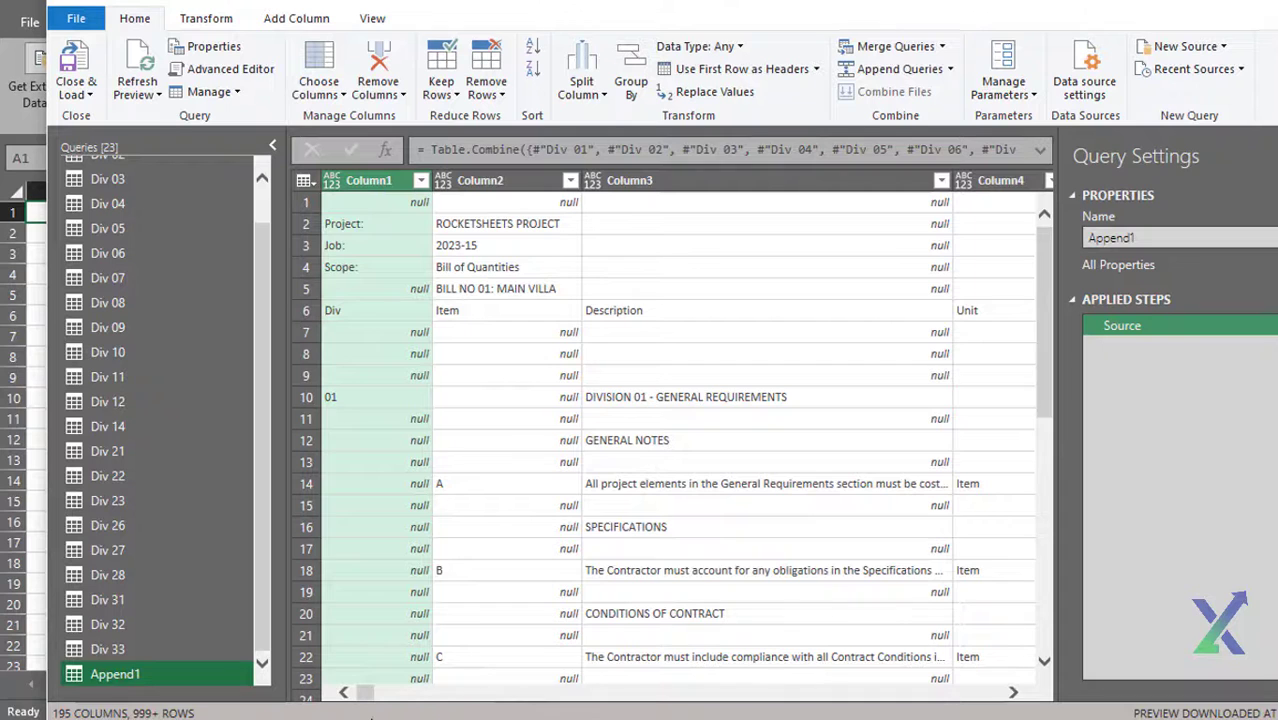
{"action": "left_click", "coordinate": [495, 288]}
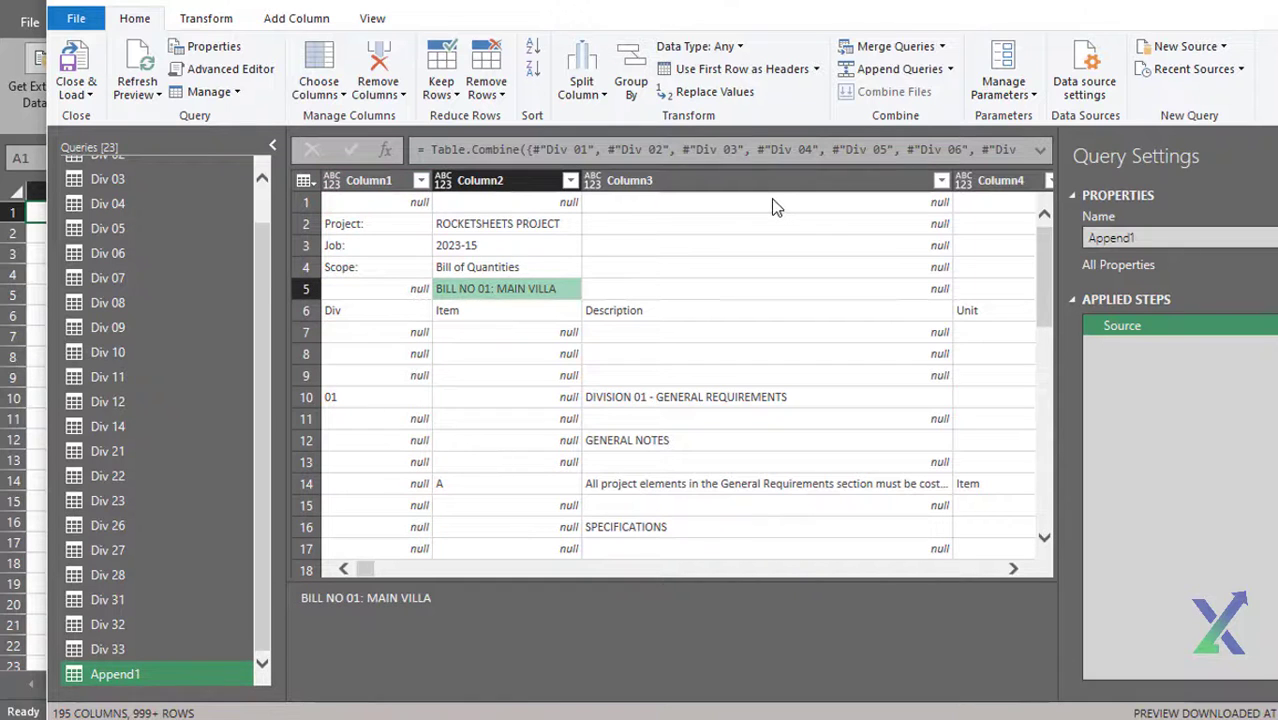
{"action": "left_click", "coordinate": [850, 202]}
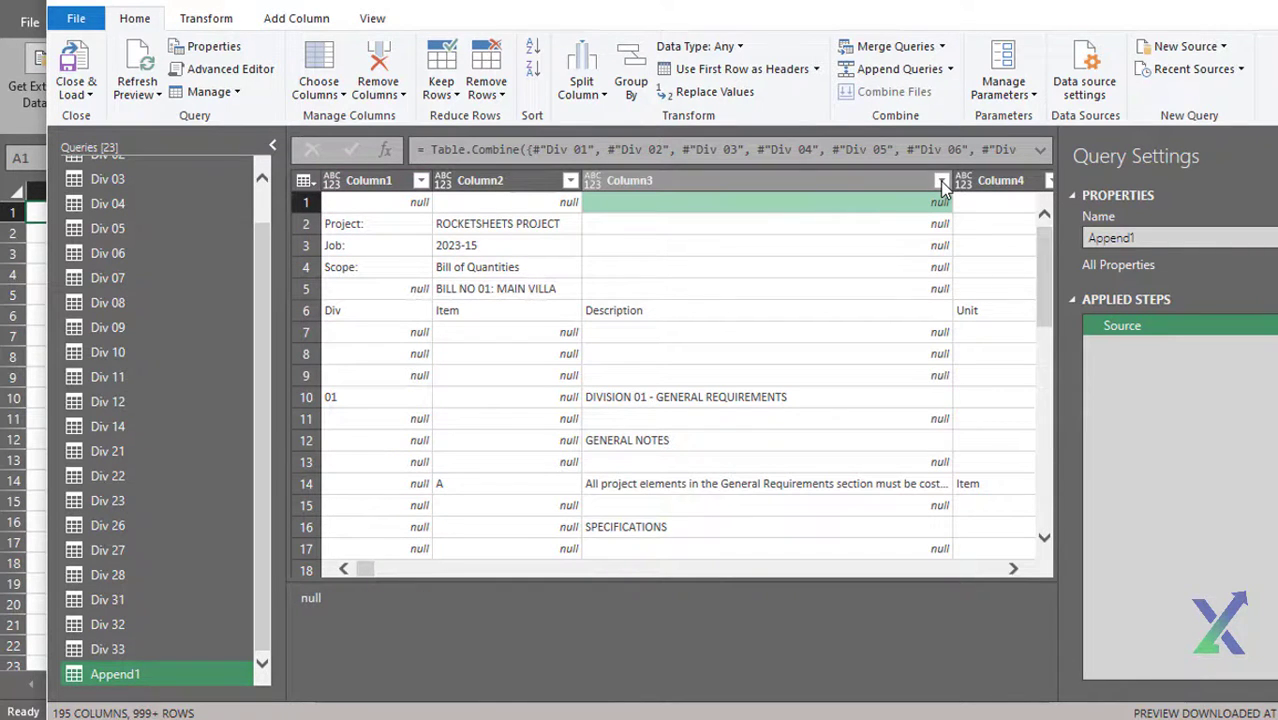
- Filter Column3 of the combined query to exclude the null and blank entries
{"action": "left_click", "coordinate": [888, 334]}
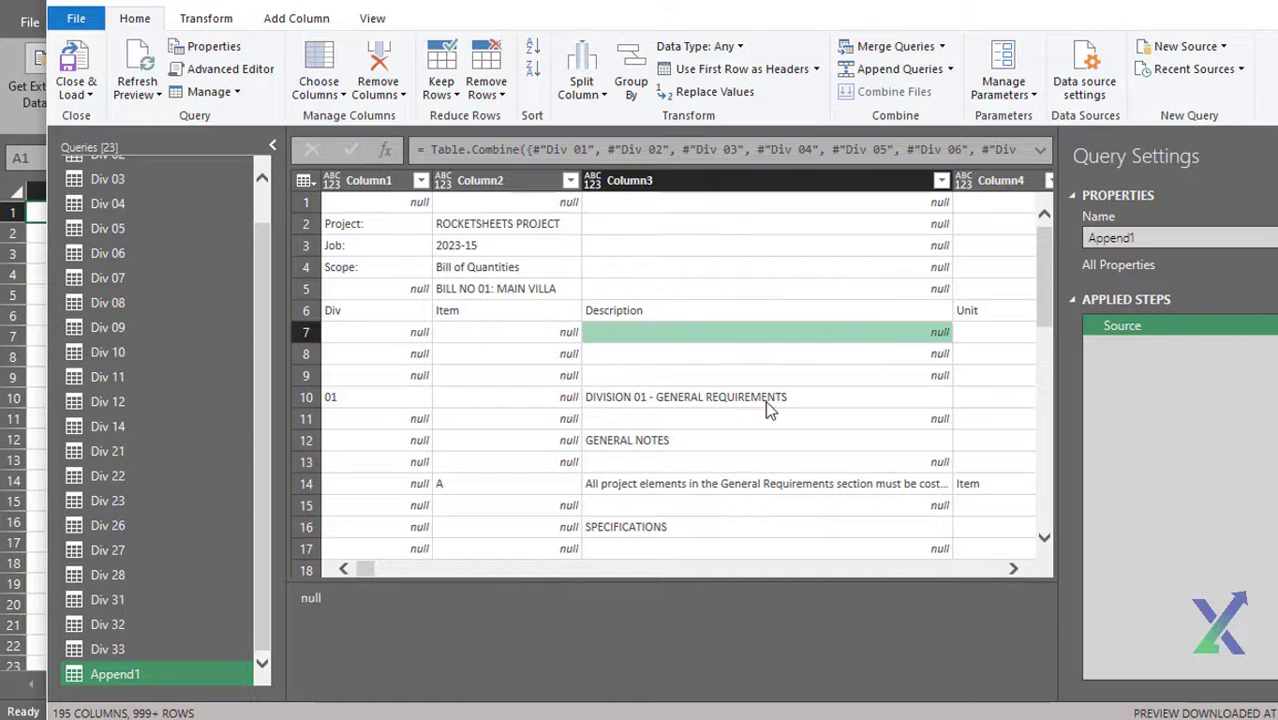
{"action": "left_click_drag", "start_coordinate": [362, 572], "coordinate": [362, 570]}
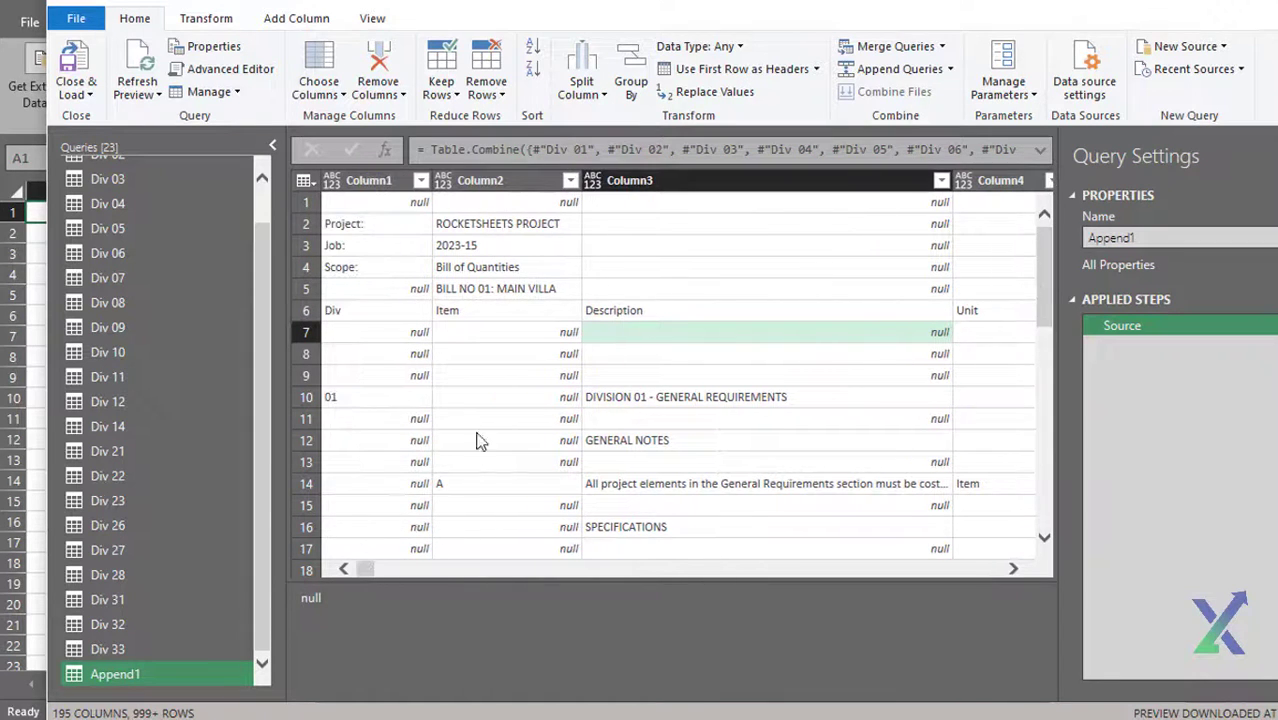
{"action": "left_click", "coordinate": [941, 181]}
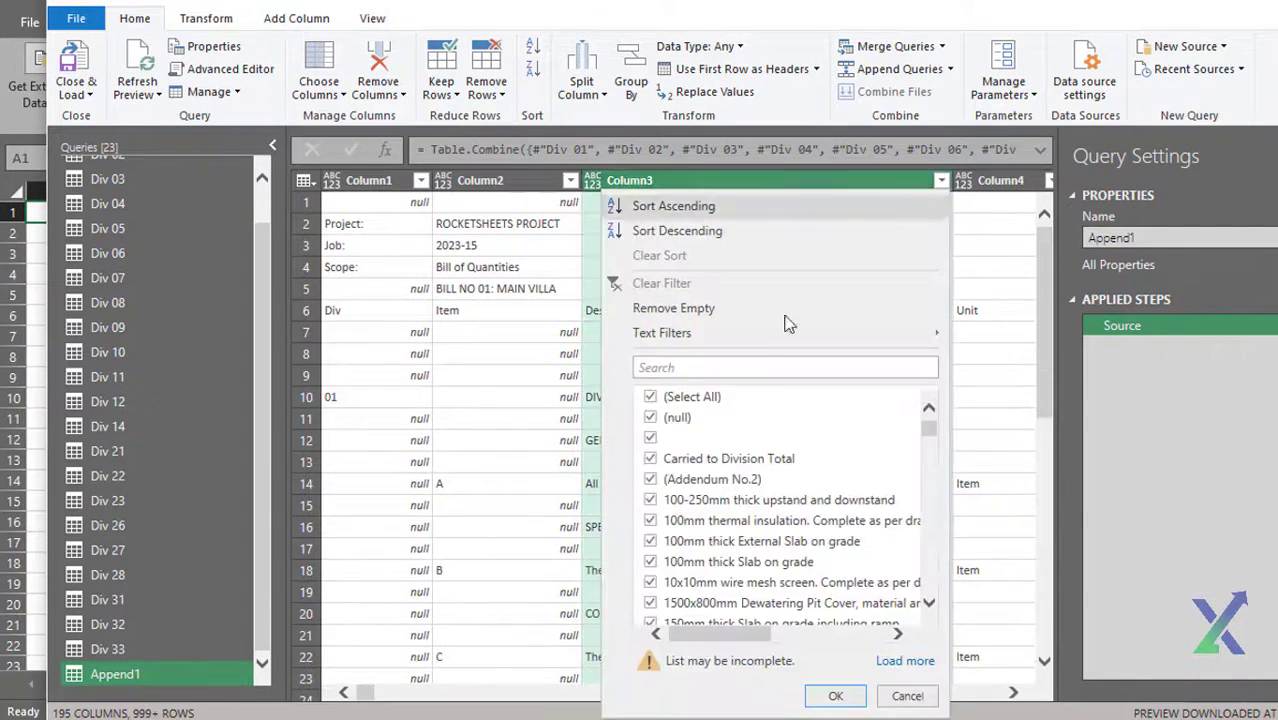
{"action": "left_click", "coordinate": [652, 419]}
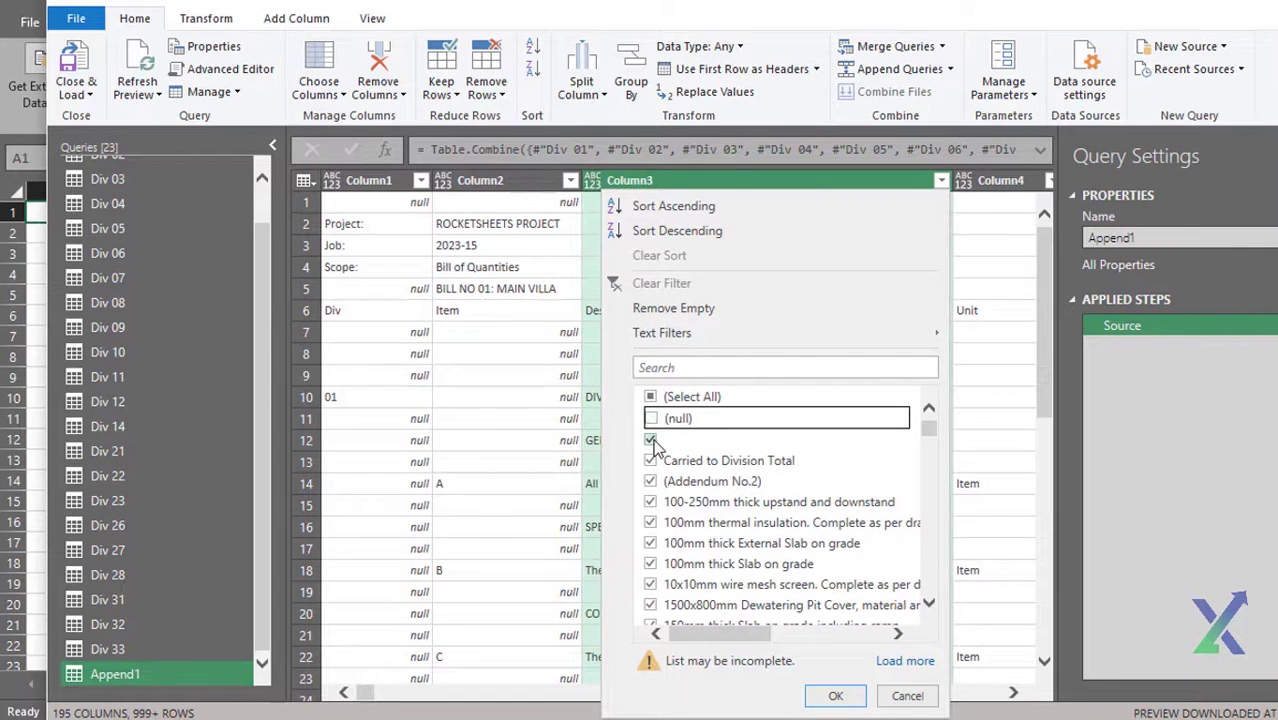
{"action": "left_click", "coordinate": [651, 441]}
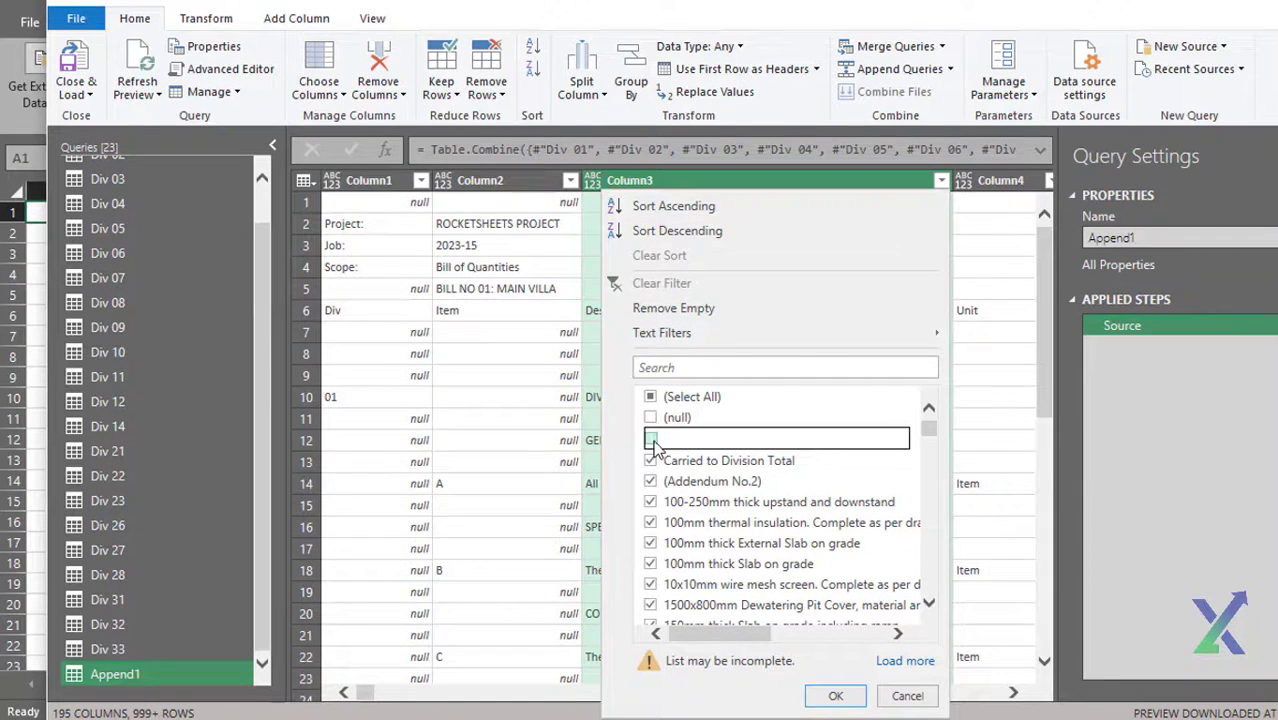
{"action": "left_click", "coordinate": [836, 697]}
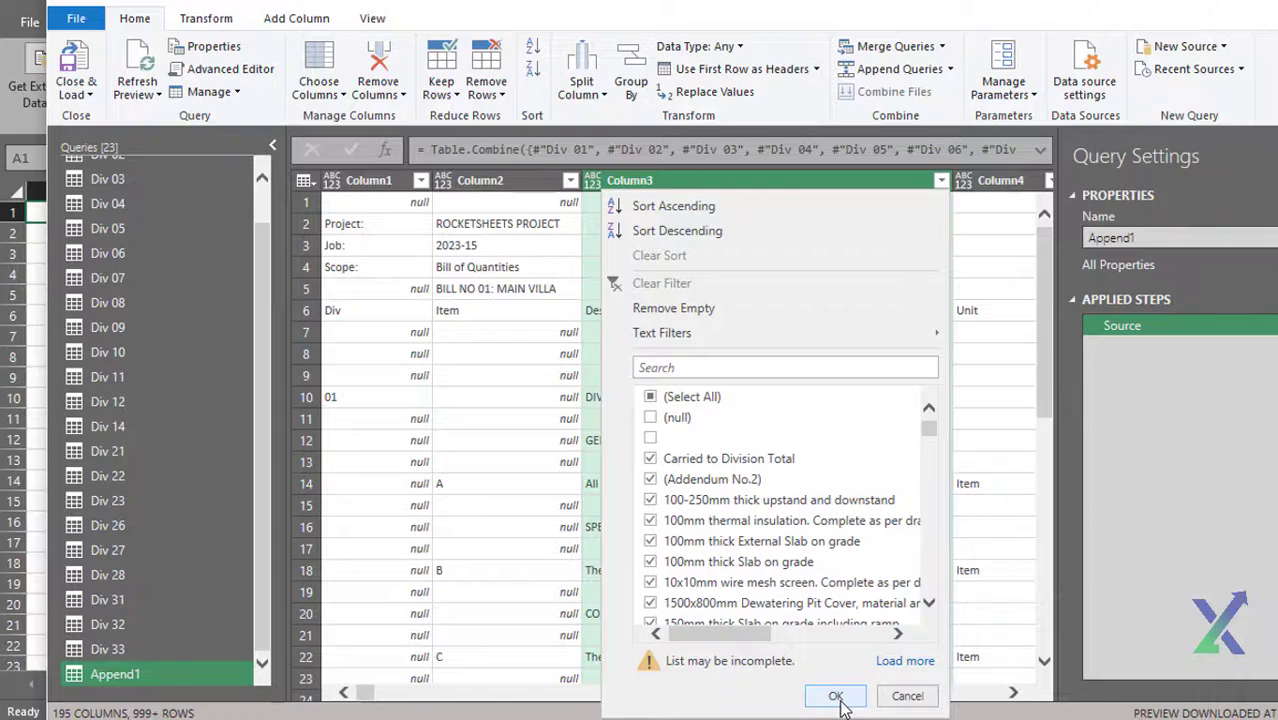
{"action": "left_click", "coordinate": [836, 697]}
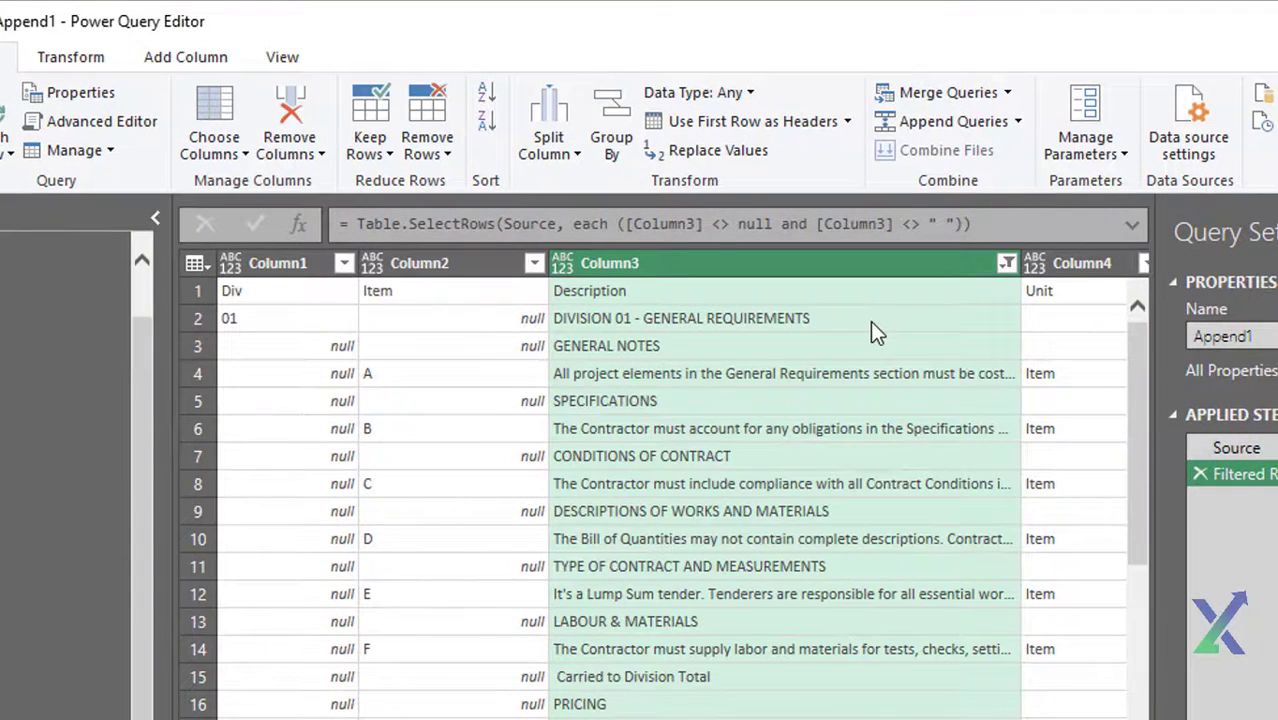
- Promote the first row of the combined query to column headers
{"action": "left_click", "coordinate": [580, 290]}
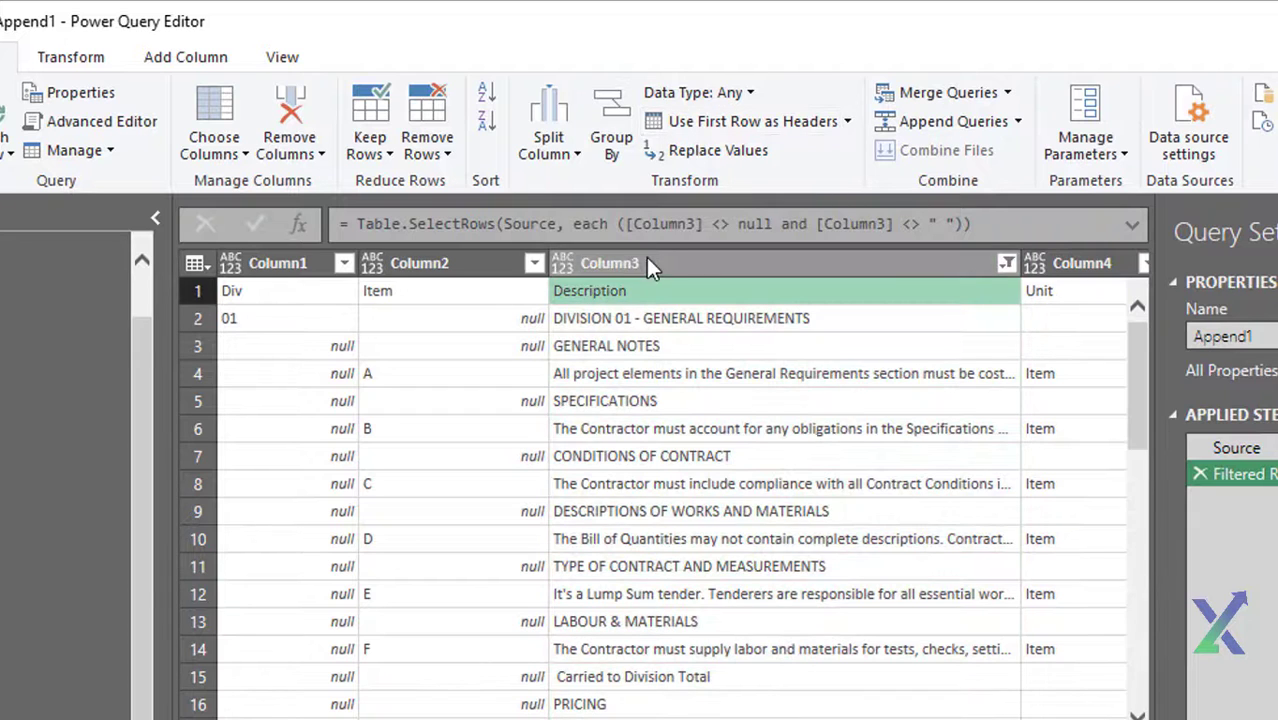
{"action": "left_click", "coordinate": [763, 122]}
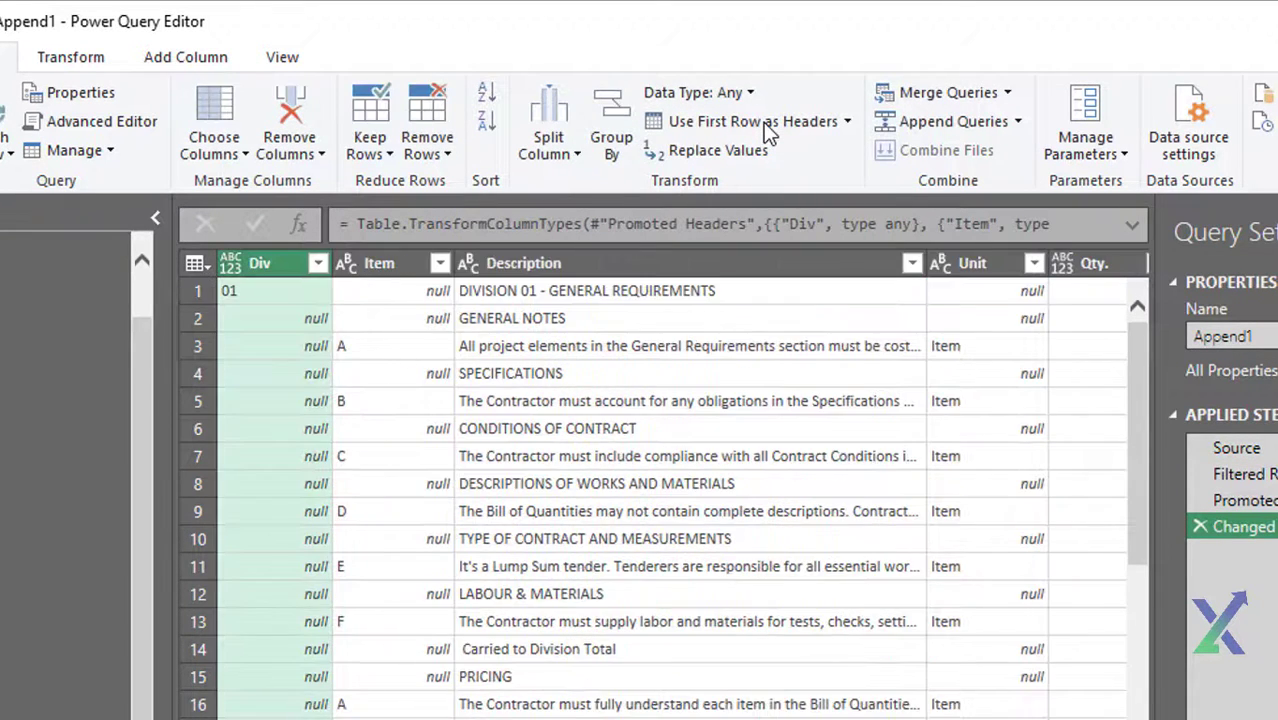
{"action": "left_click", "coordinate": [679, 263]}
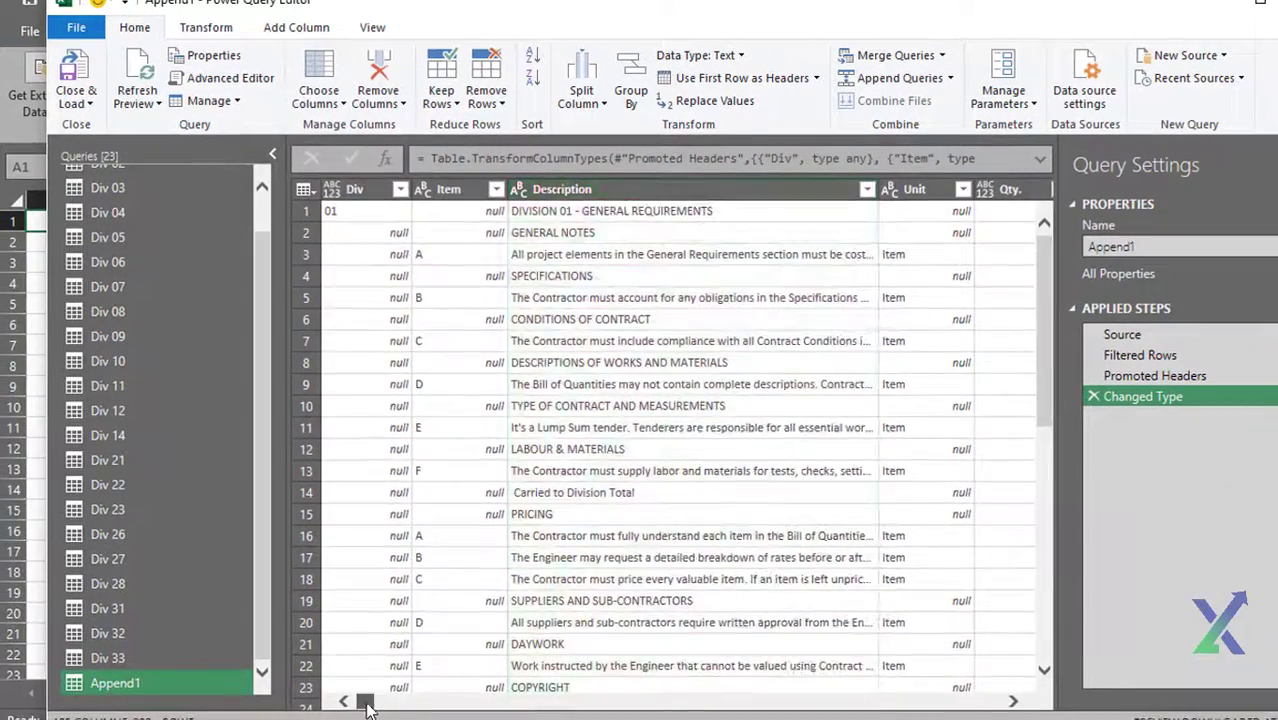
- Remove the block of empty columns from Column8 through Column18
{"action": "key", "text": "Right"}
{"action": "key", "text": "Right"}
{"action": "key", "text": "Right"}
{"action": "key", "text": "Right"}
{"action": "key", "text": "Right"}
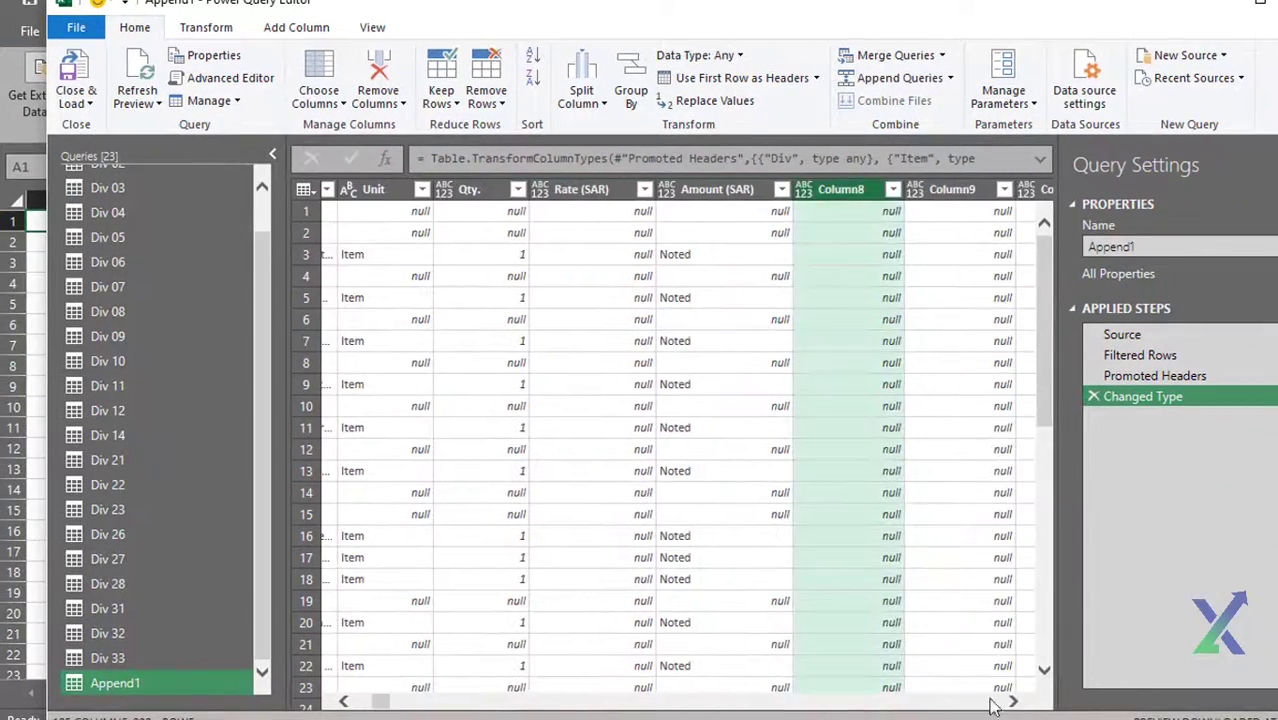
{"action": "scroll", "coordinate": [993, 706], "scroll_direction": "right", "scroll_amount": 5}
{"action": "left_click", "coordinate": [912, 190], "text": "shift"}
{"action": "right_click", "coordinate": [912, 190]}
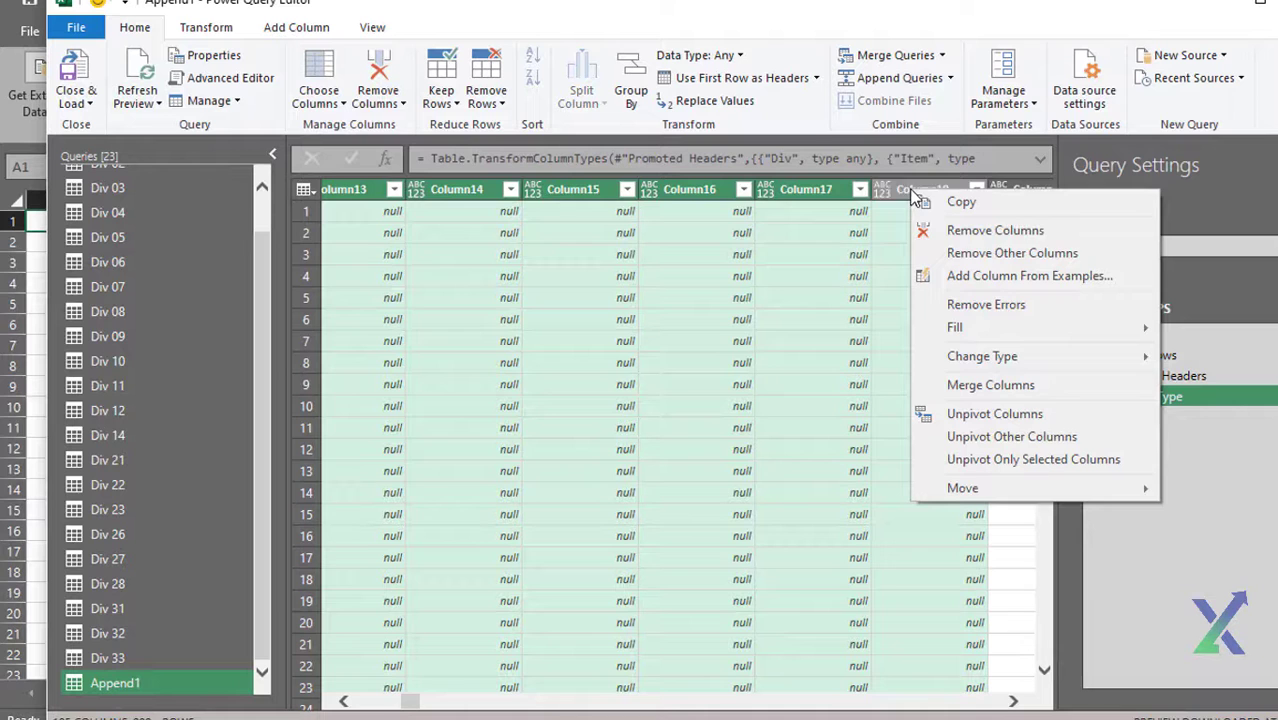
{"action": "left_click", "coordinate": [955, 232]}
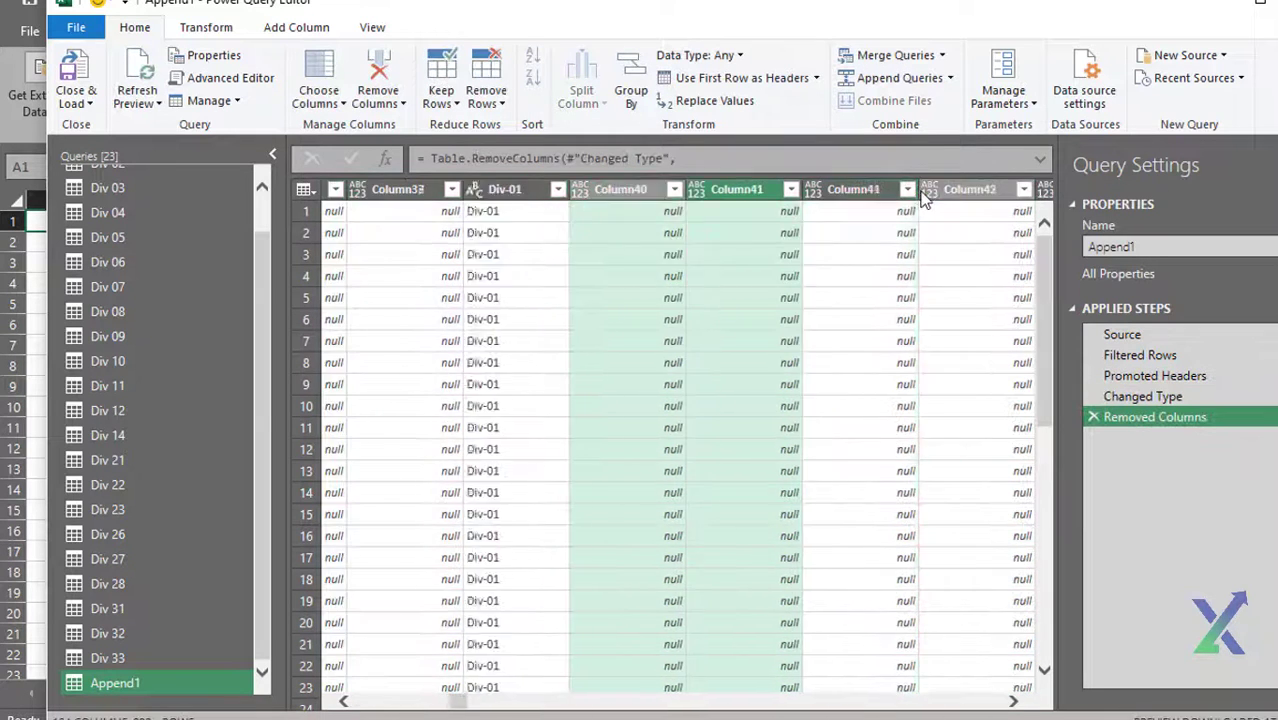
- Remove the empty columns after Div-01 through Column195, plus the remaining empty columns before Div-01
{"action": "key", "text": "shift+End"}
{"action": "right_click", "coordinate": [963, 198]}
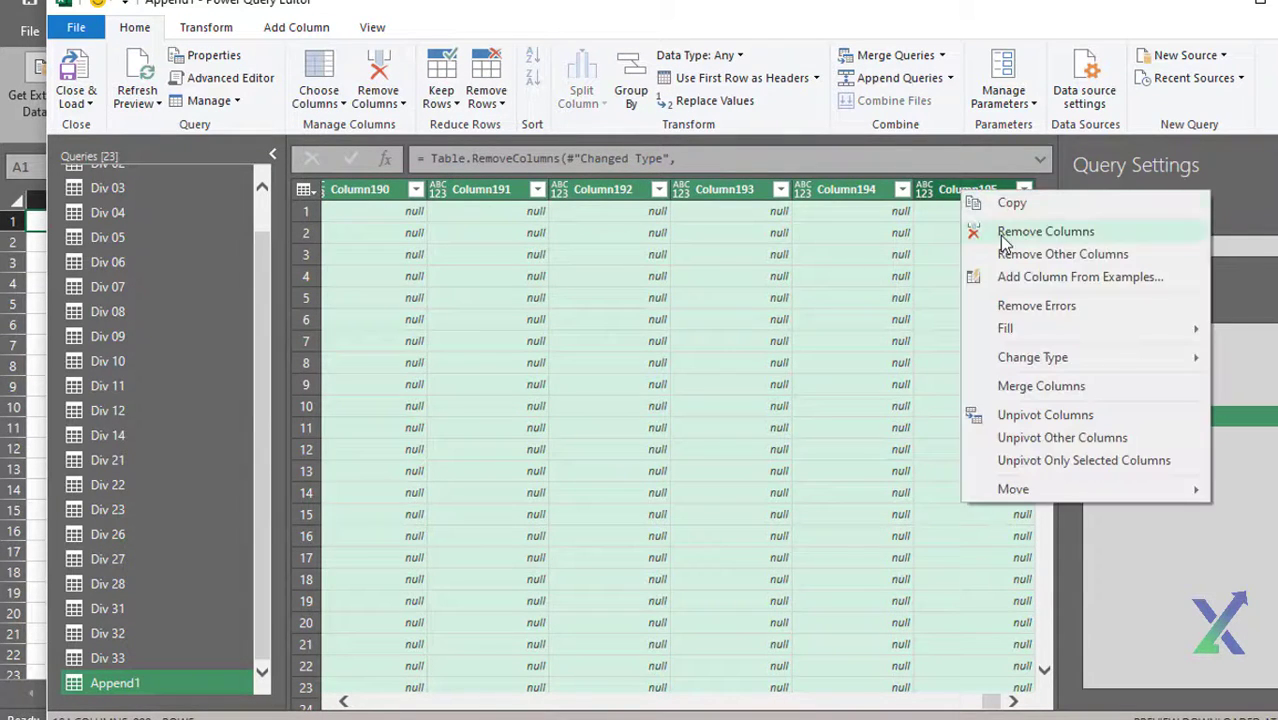
{"action": "left_click", "coordinate": [1000, 233]}
{"action": "left_click_drag", "start_coordinate": [870, 703], "coordinate": [618, 703]}
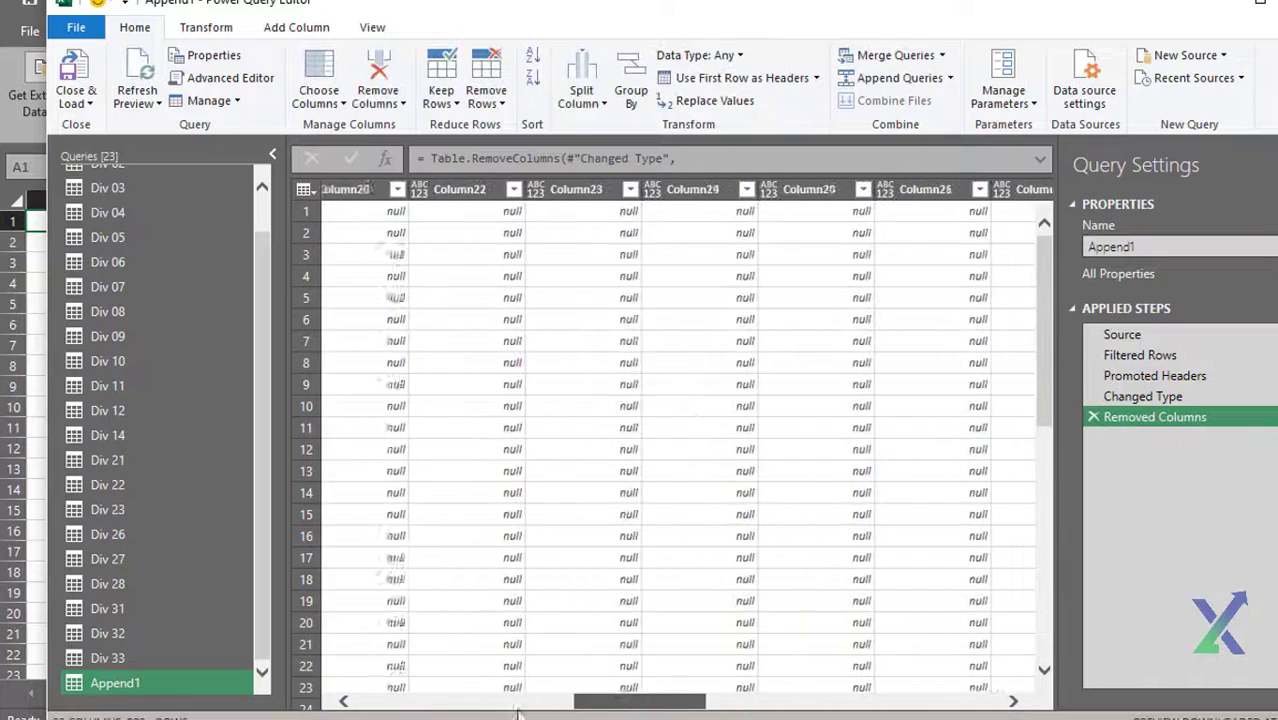
{"action": "left_click", "coordinate": [713, 189]}
{"action": "key", "text": "Delete"}
- Filter the Description column by searching "carri" and excluding all matching Carried to Division Total and Summary entries
{"action": "scroll", "coordinate": [722, 573], "scroll_direction": "down", "scroll_amount": 10}
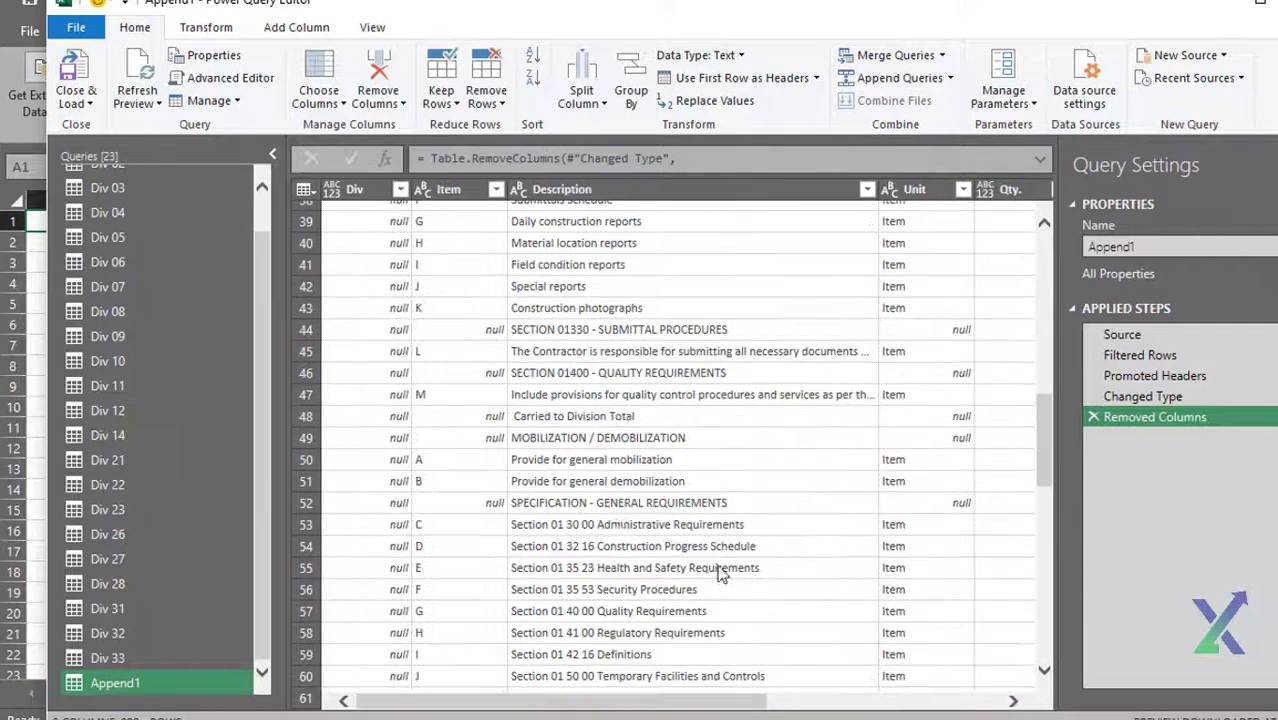
{"action": "left_click", "coordinate": [586, 425]}
{"action": "left_click_drag", "start_coordinate": [690, 578], "coordinate": [628, 588]}
{"action": "scroll", "coordinate": [628, 588], "scroll_direction": "down", "scroll_amount": 4}
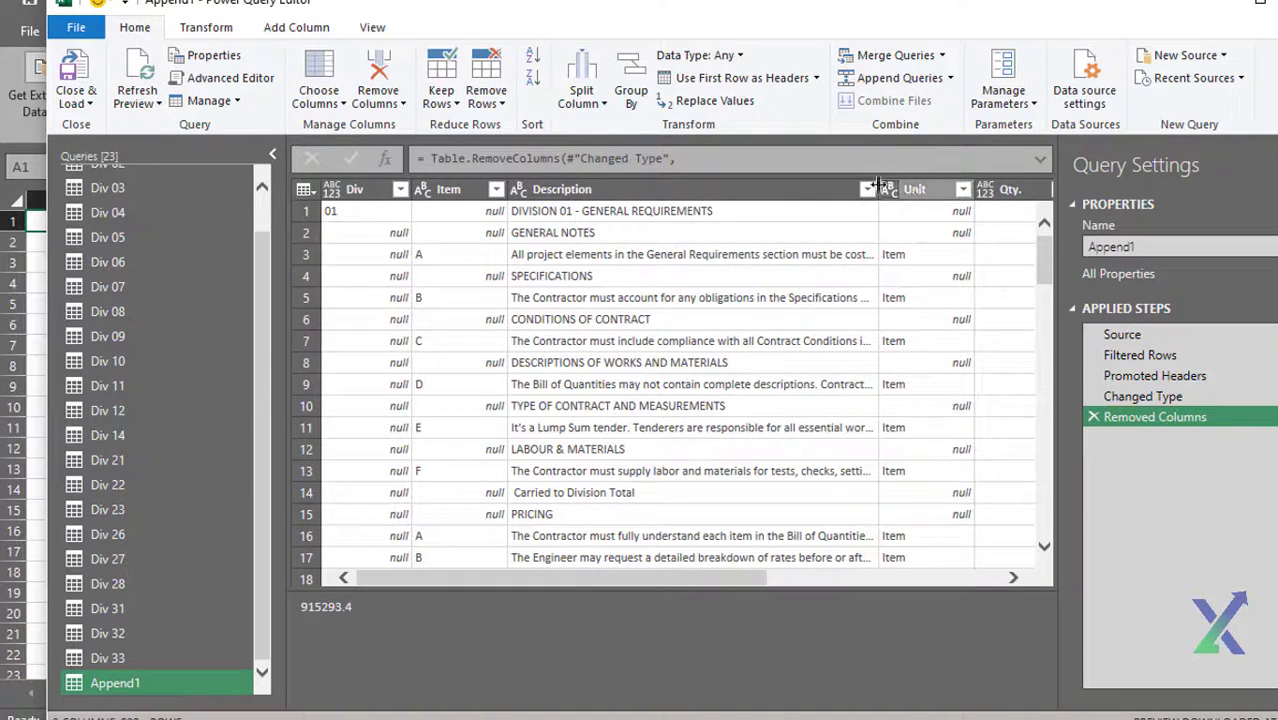
{"action": "left_click", "coordinate": [867, 190]}
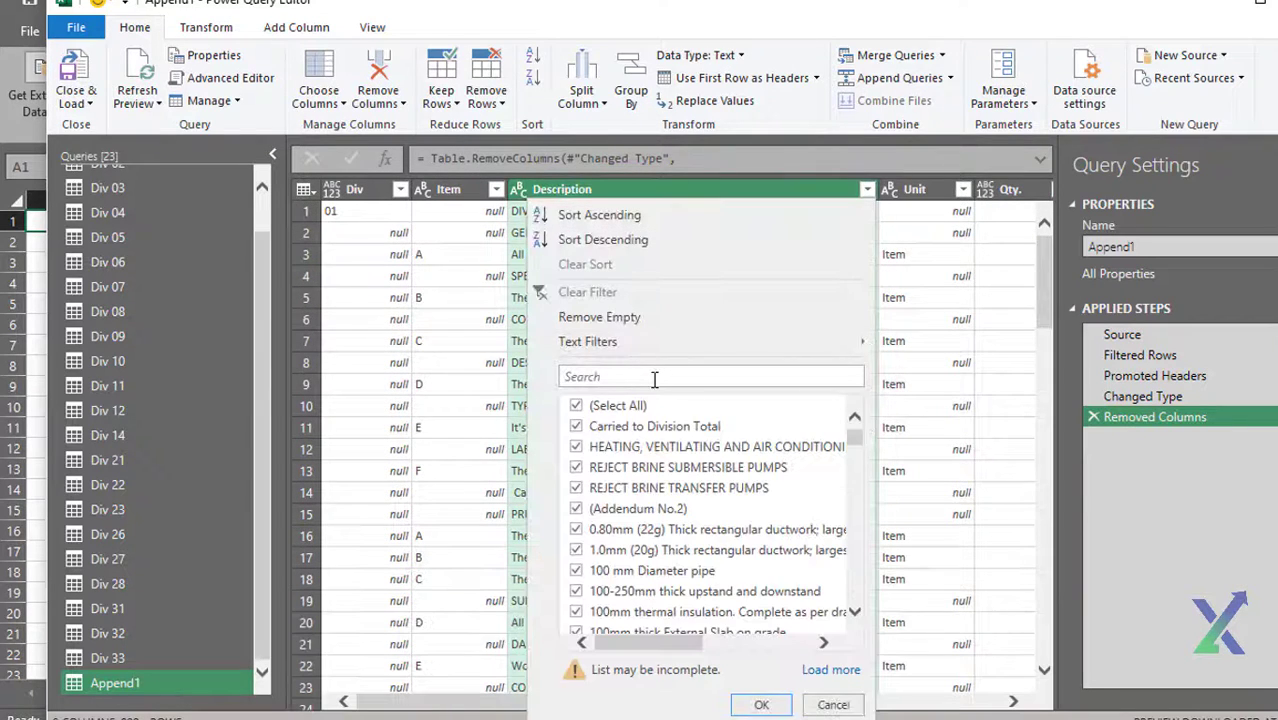
{"action": "type", "text": "carri"}
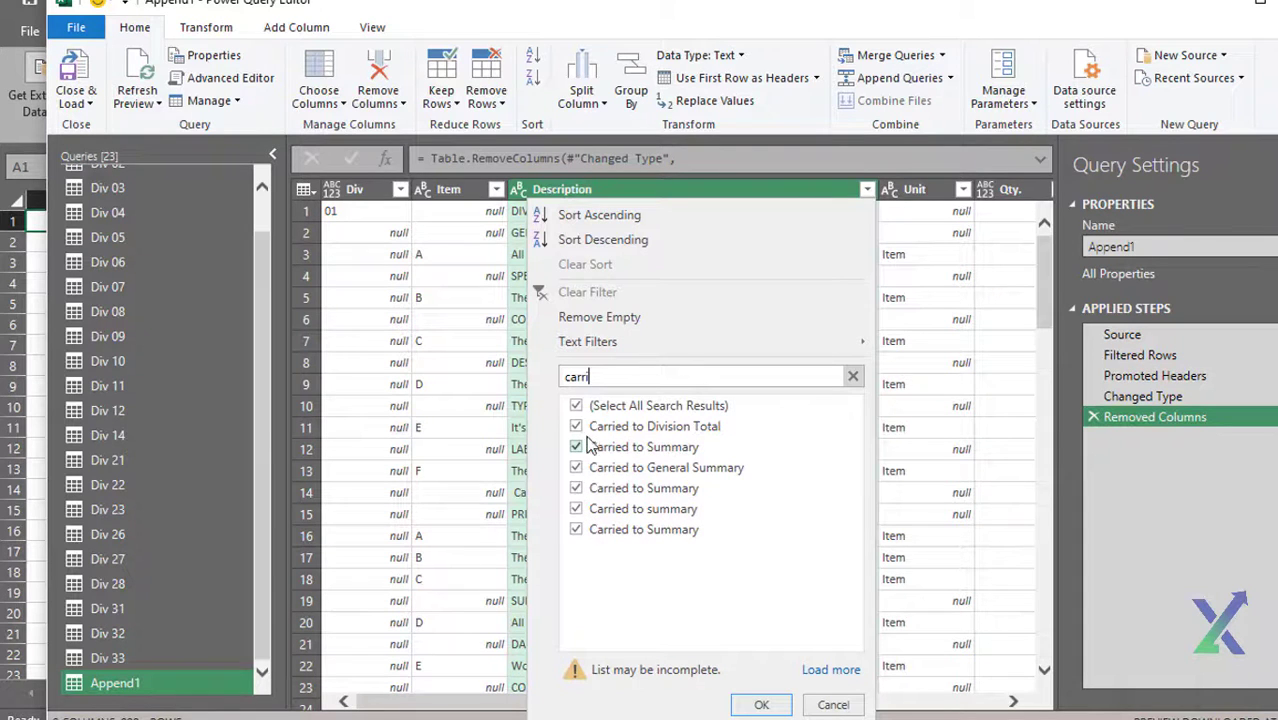
{"action": "left_click", "coordinate": [576, 407]}
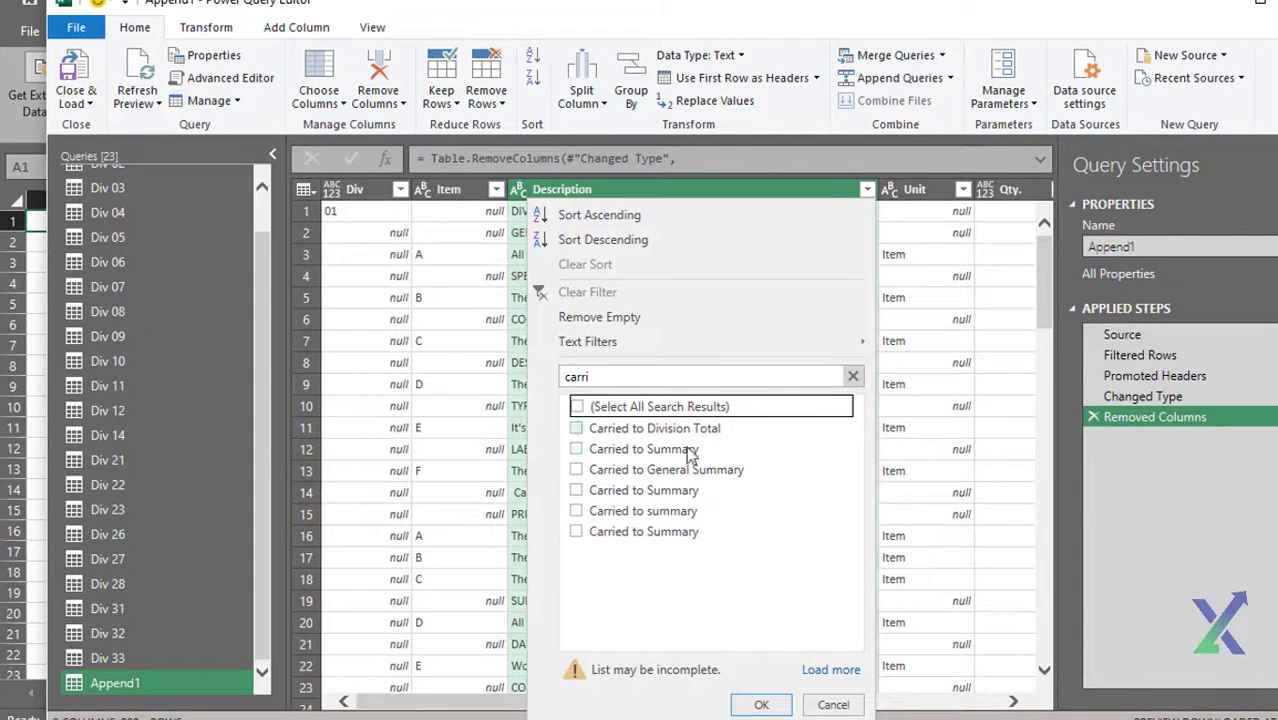
{"action": "left_click", "coordinate": [762, 705]}
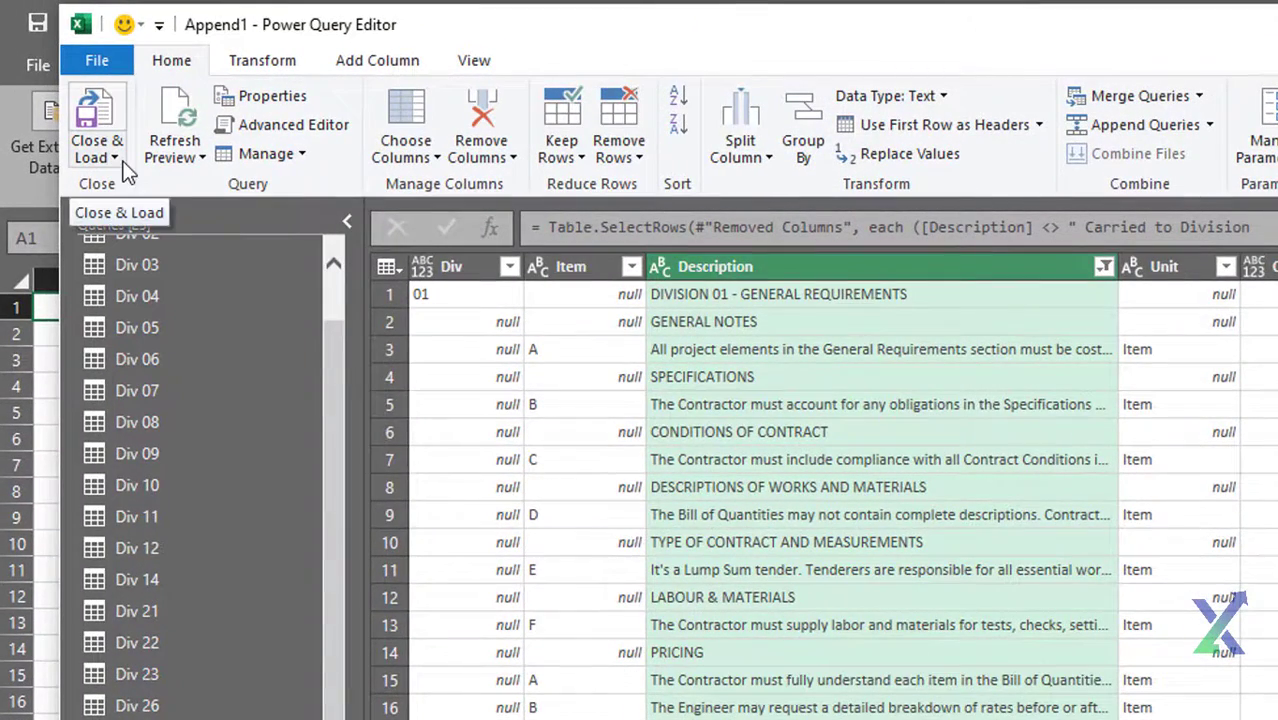
- Close the query editor and load all queries with Only Create Connection
{"action": "left_click", "coordinate": [116, 160]}
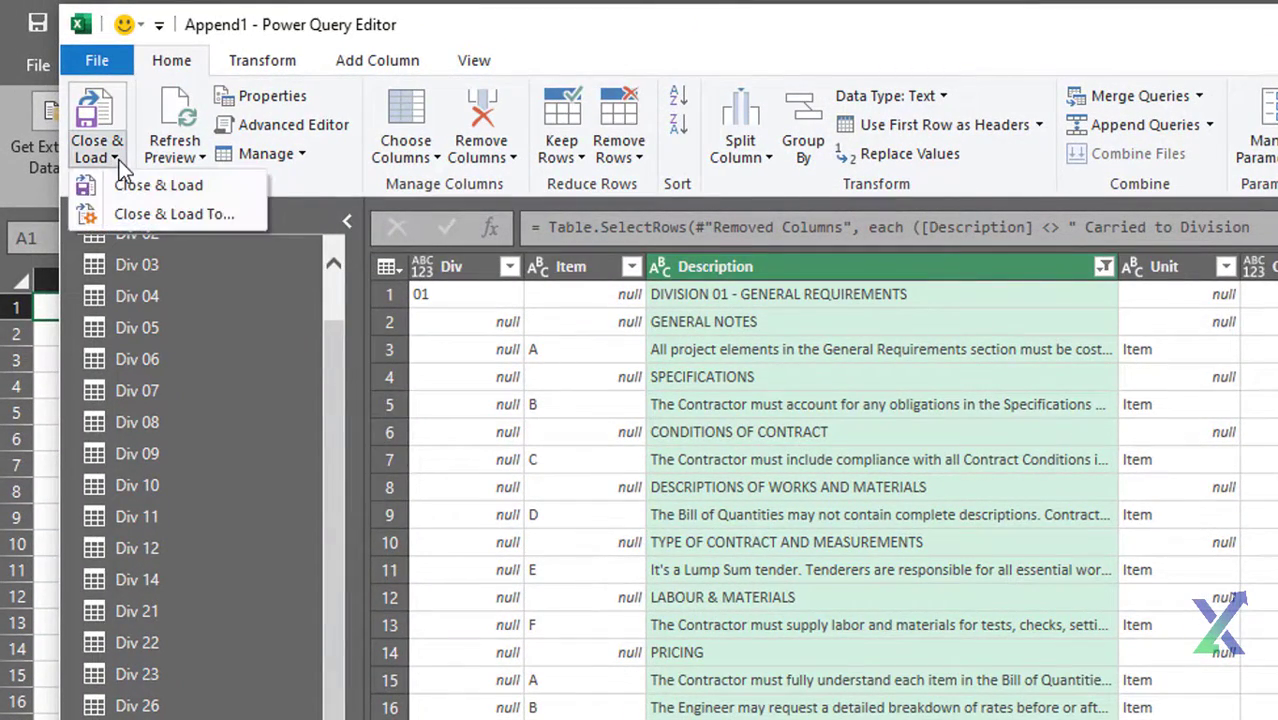
{"action": "left_click", "coordinate": [149, 213]}
{"action": "left_click", "coordinate": [712, 405]}
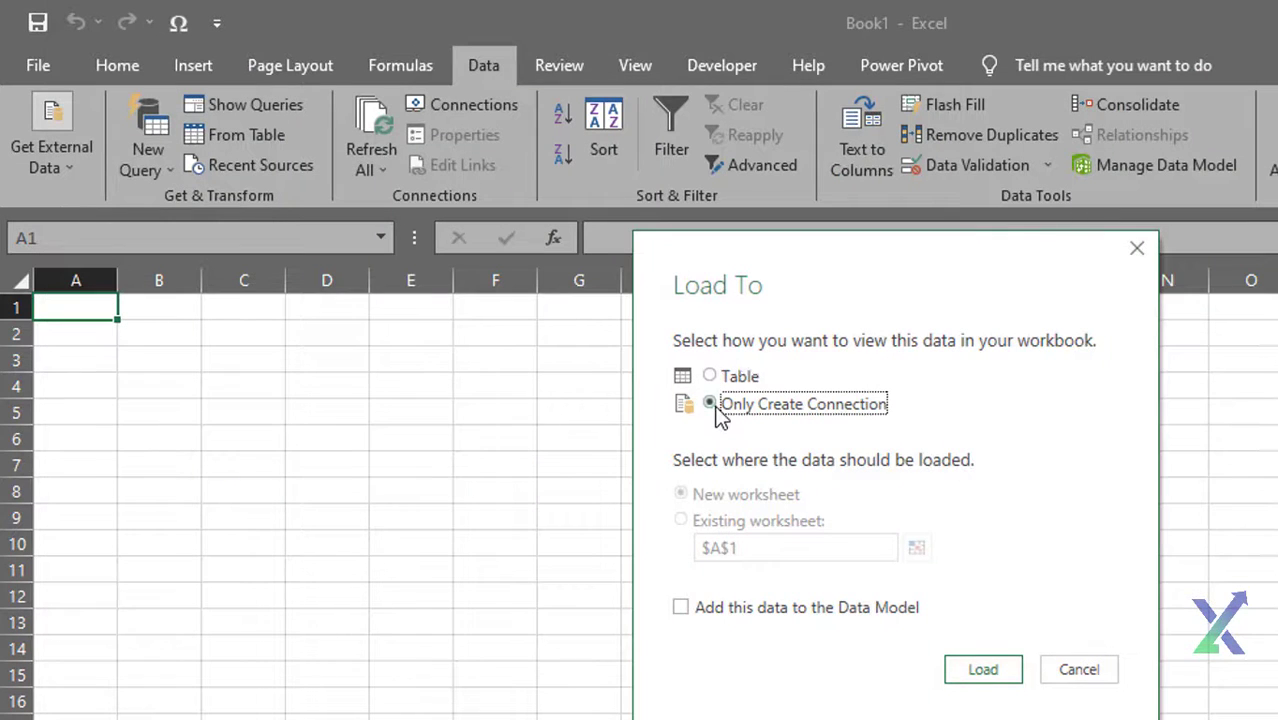
{"action": "left_click", "coordinate": [1004, 671]}
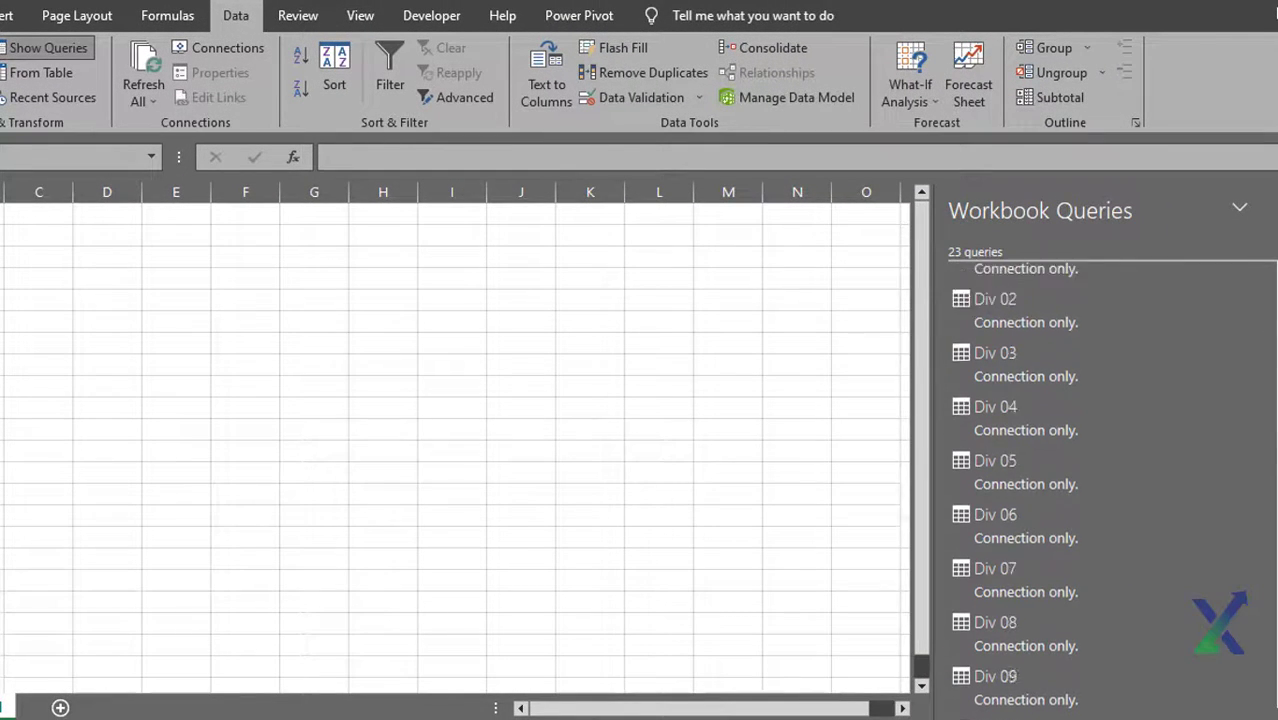
- Load the Append1 query as a table into the existing worksheet at $A$1
{"action": "left_click", "coordinate": [1040, 700]}
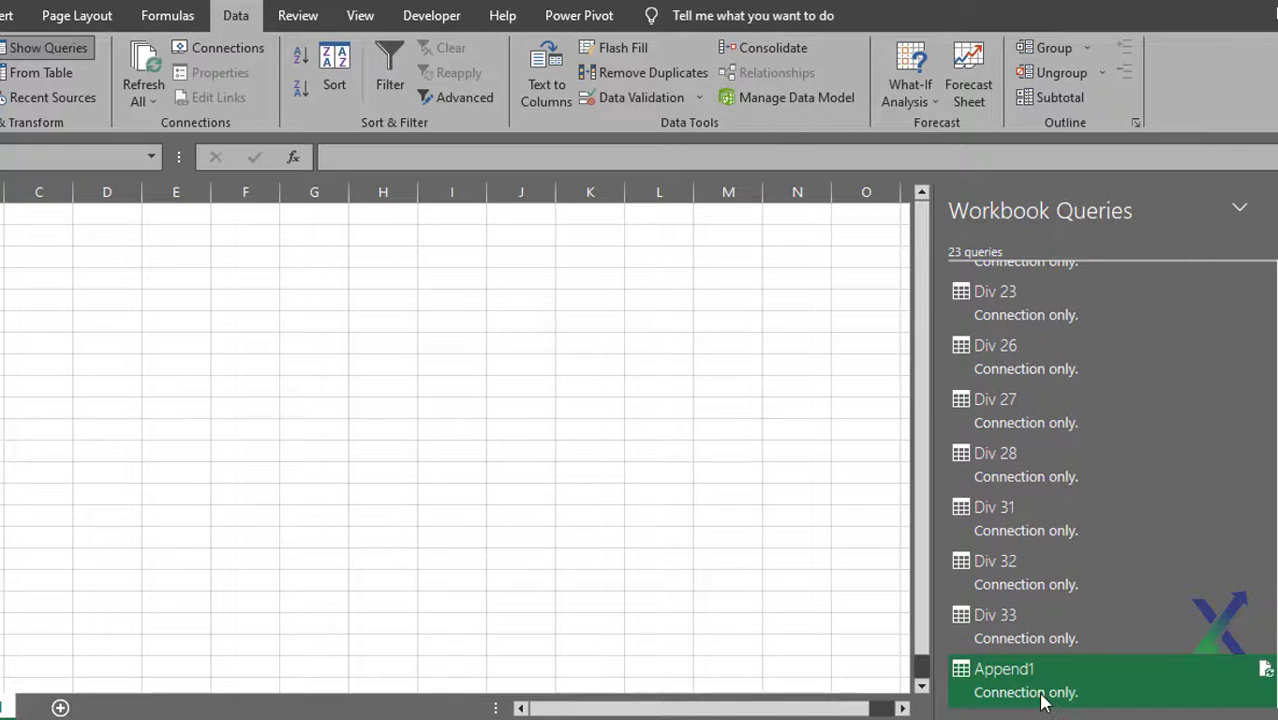
{"action": "right_click", "coordinate": [1040, 698]}
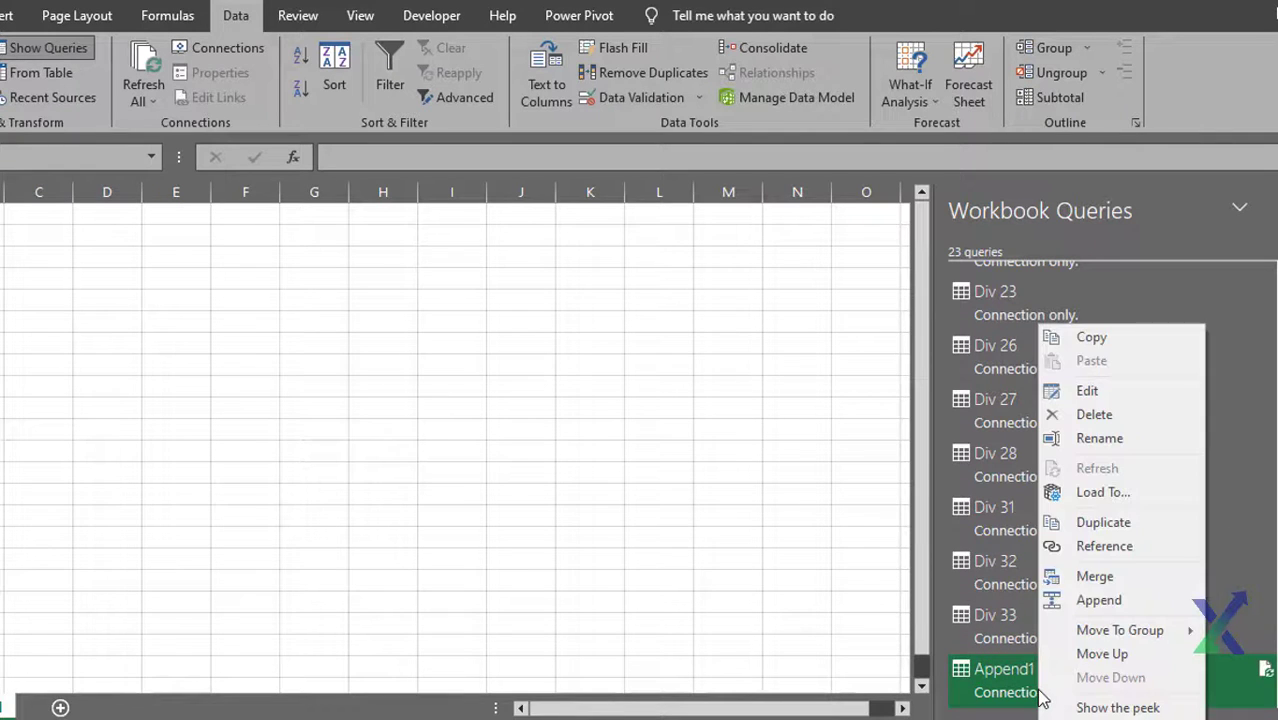
{"action": "left_click", "coordinate": [1130, 493]}
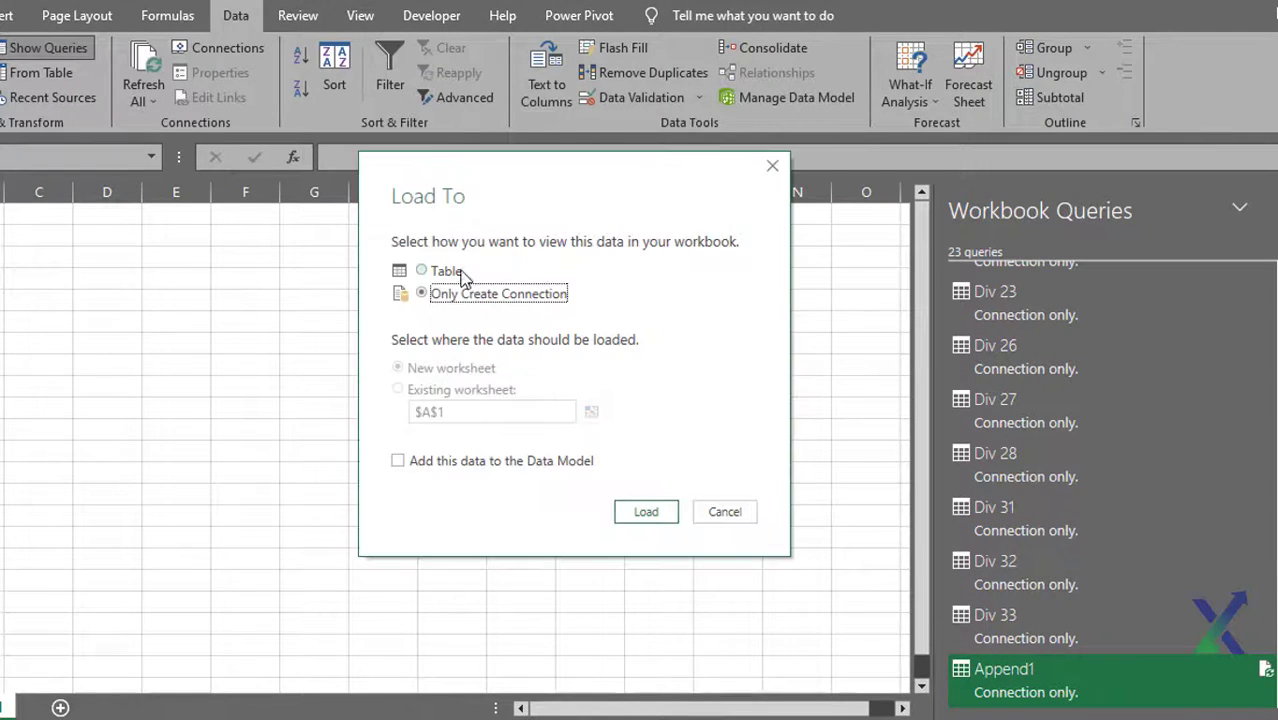
{"action": "left_click", "coordinate": [437, 275]}
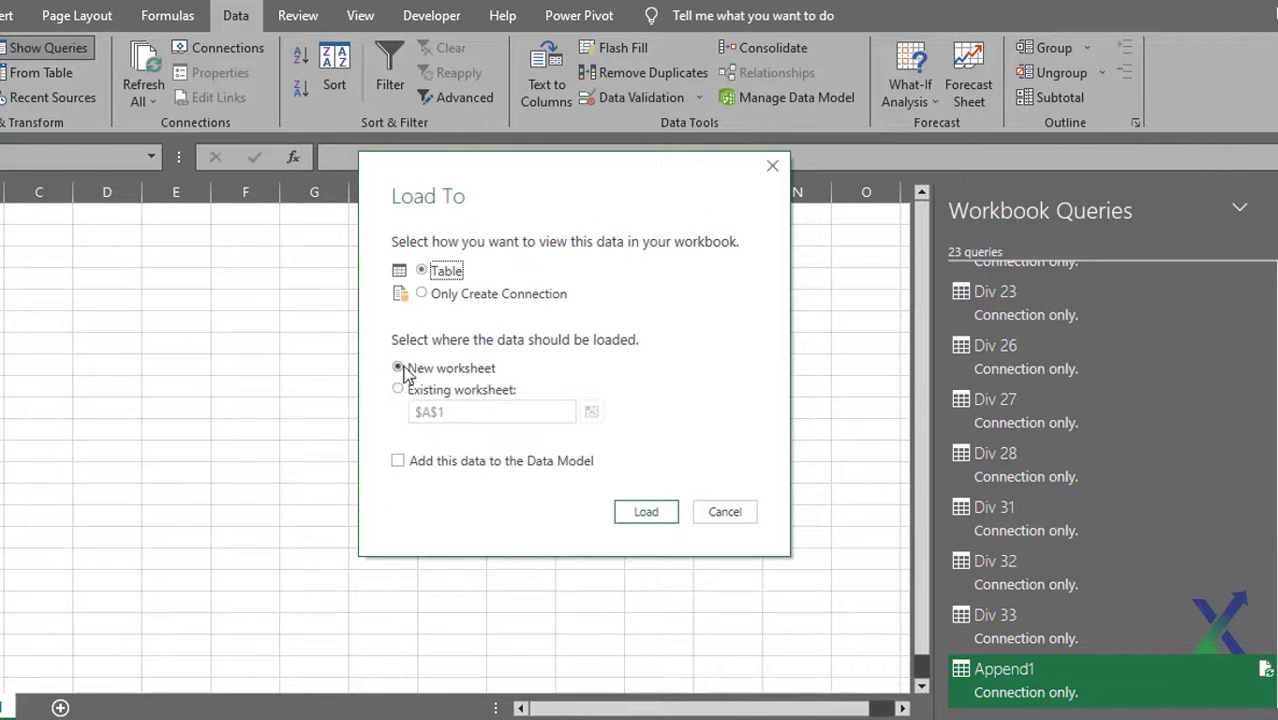
{"action": "left_click", "coordinate": [399, 390]}
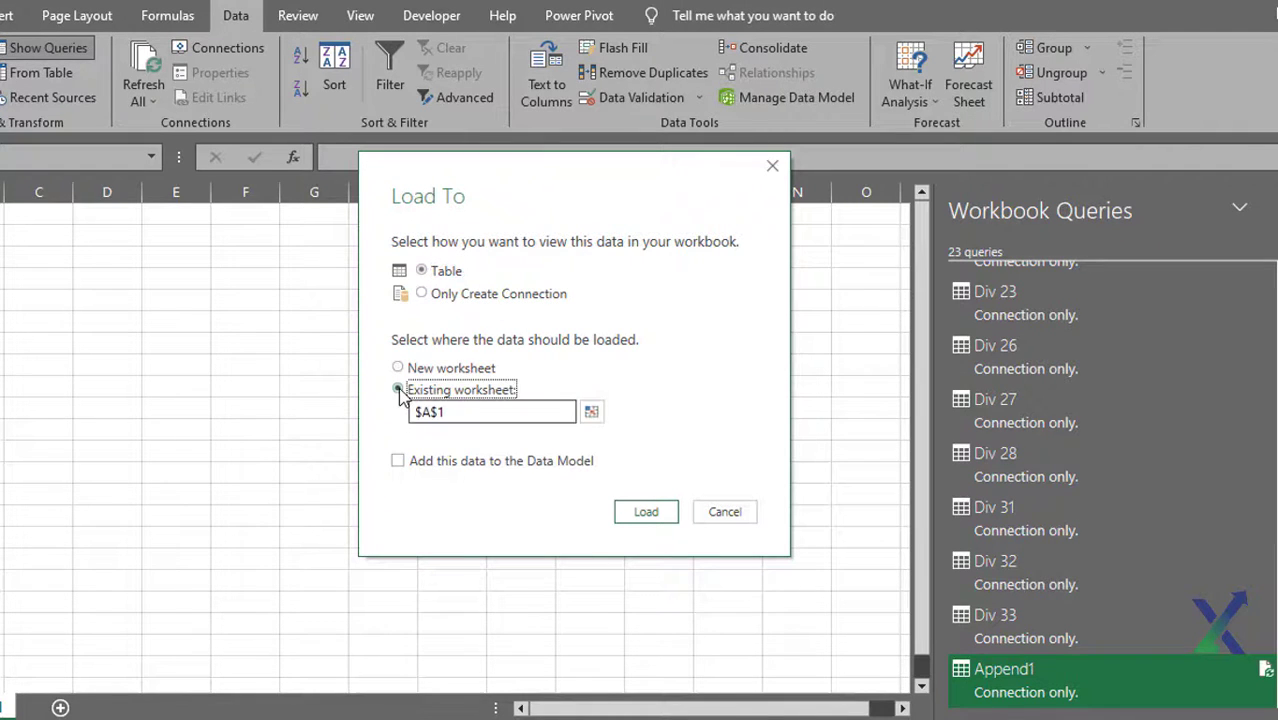
{"action": "left_click", "coordinate": [645, 513]}
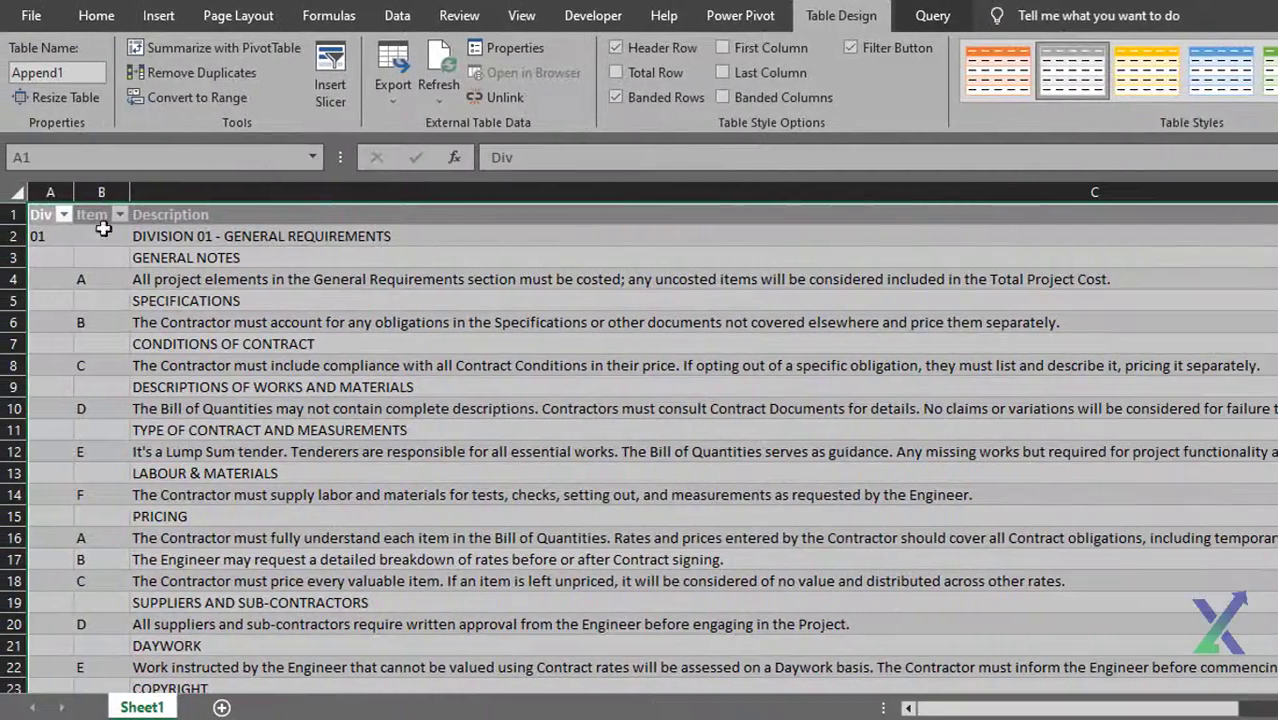
- Narrow the Description column and set the table style to None
{"action": "left_click_drag", "start_coordinate": [146, 191], "coordinate": [117, 189]}
{"action": "left_click", "coordinate": [374, 283]}
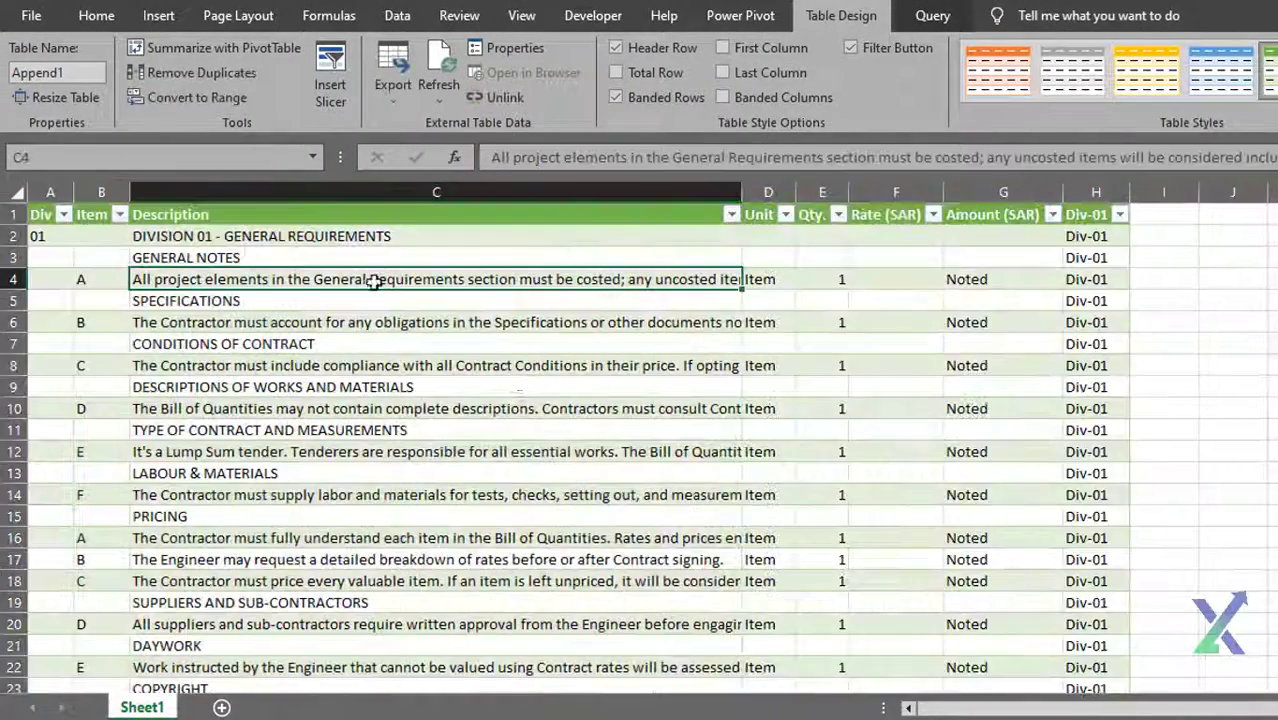
{"action": "scroll", "coordinate": [1132, 365], "scroll_direction": "down", "scroll_amount": 2}
{"action": "scroll", "coordinate": [1131, 300], "scroll_direction": "up", "scroll_amount": 2}
{"action": "left_click", "coordinate": [1275, 98]}
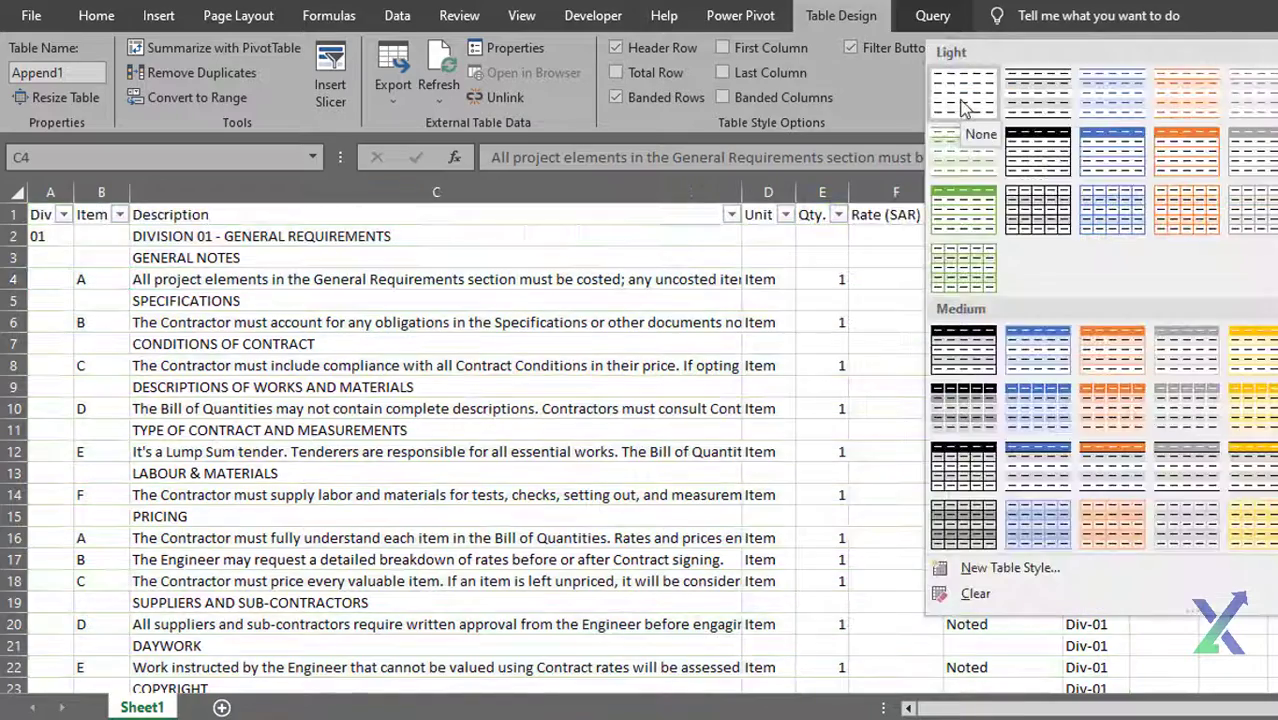
- Widen column H slightly and format its header with yellow fill and black text, renaming it BOQ Div
{"action": "left_click_drag", "start_coordinate": [1135, 191], "coordinate": [1150, 191]}
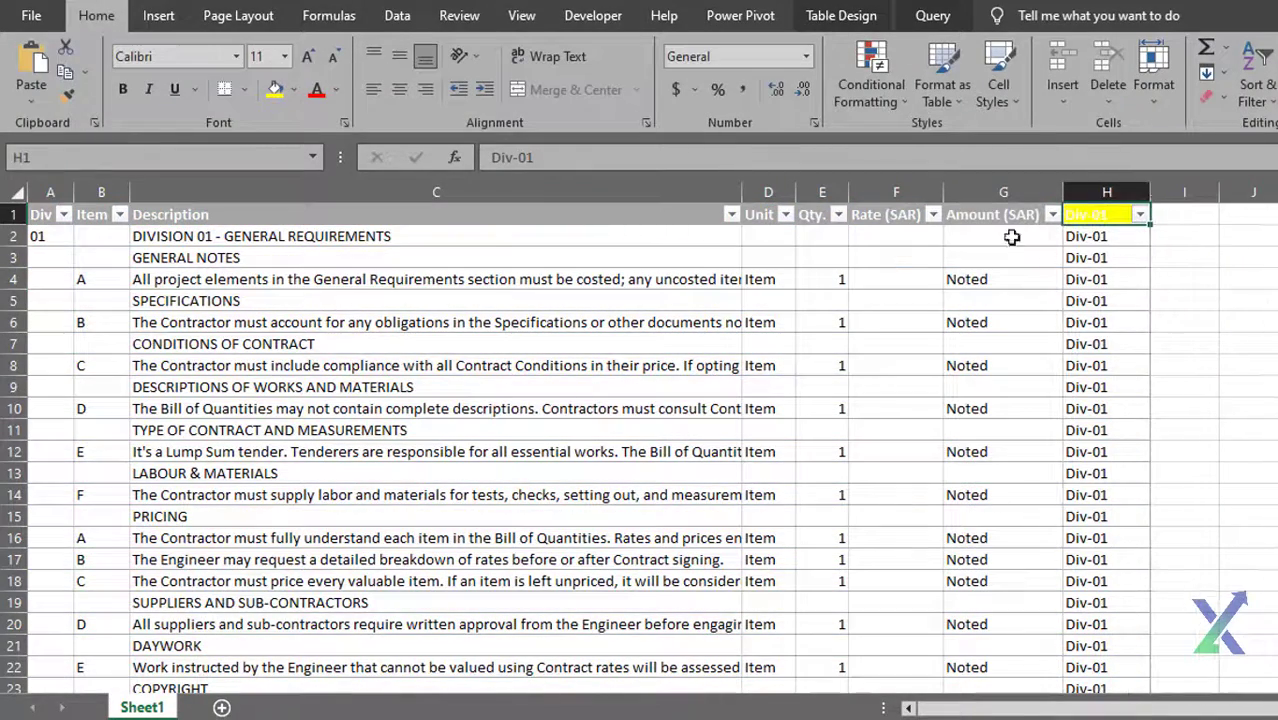
{"action": "left_click", "coordinate": [290, 89]}
{"action": "left_click", "coordinate": [370, 272]}
{"action": "type", "text": "BOQ Div"}
- Add a General Activities header in I1 with blue fill, and widen column I to fit it
{"action": "left_click", "coordinate": [1175, 214]}
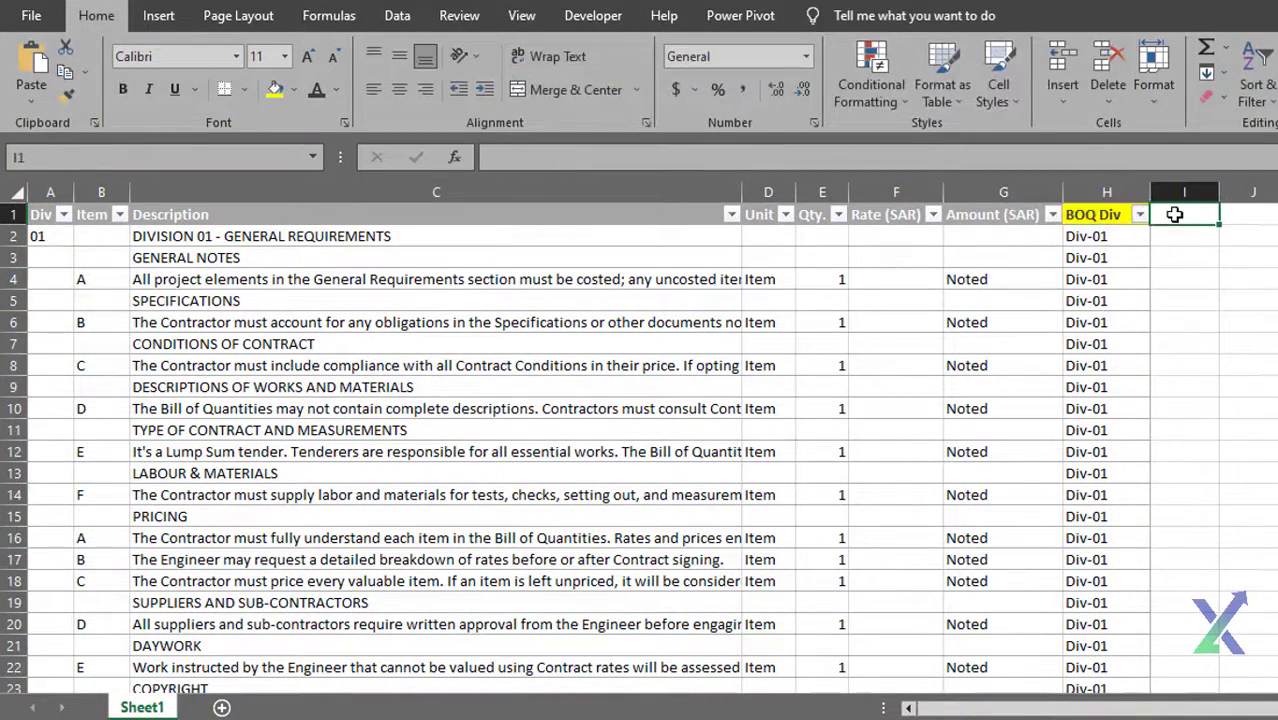
{"action": "type", "text": "Genera"}
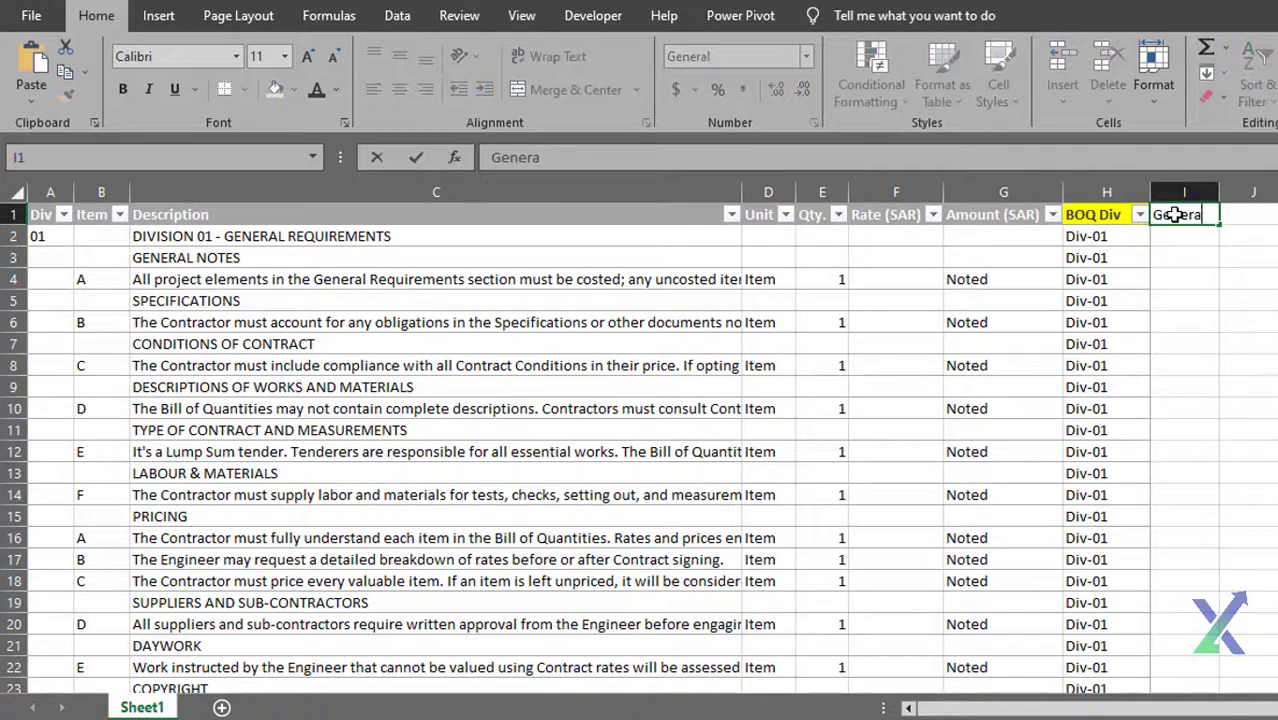
{"action": "type", "text": "l Activities"}
{"action": "left_click", "coordinate": [416, 157]}
{"action": "left_click", "coordinate": [293, 89]}
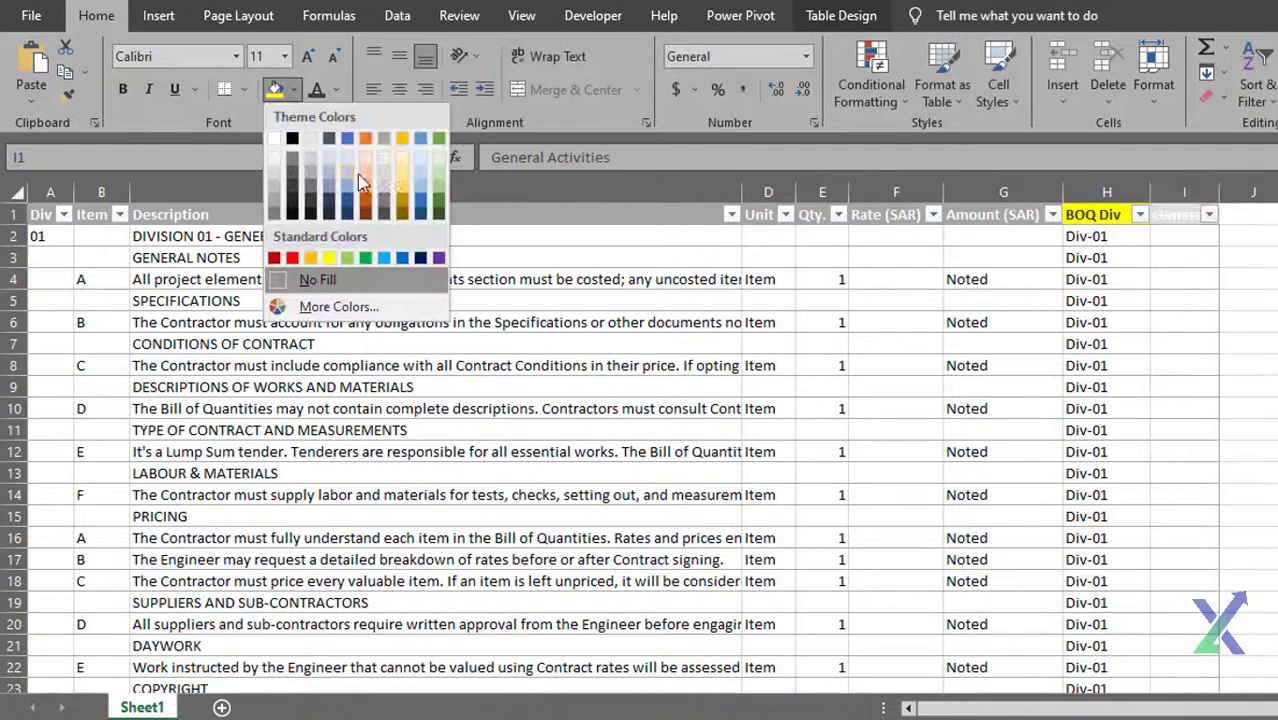
{"action": "left_click", "coordinate": [300, 277]}
{"action": "left_click_drag", "start_coordinate": [1219, 191], "coordinate": [1275, 191]}
{"action": "left_click", "coordinate": [1212, 343]}
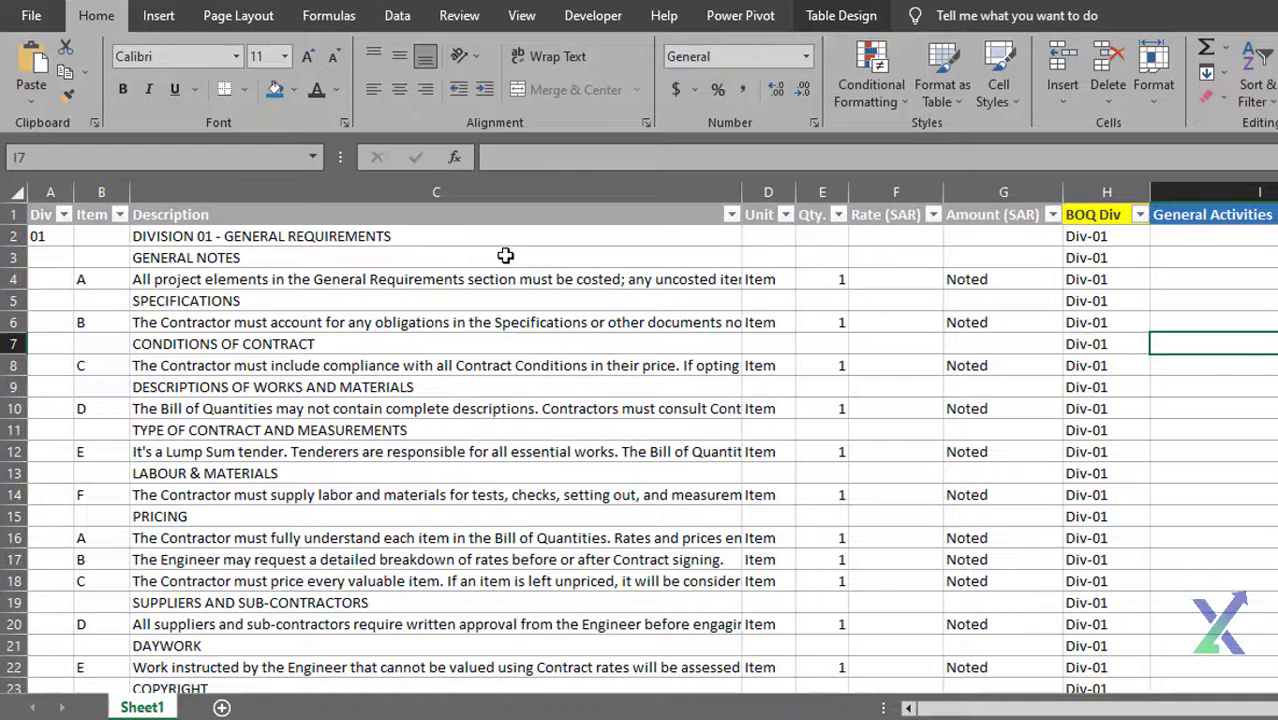
- Filter the Description column to the entries containing "division"
{"action": "left_click", "coordinate": [731, 214]}
{"action": "type", "text": "division"}
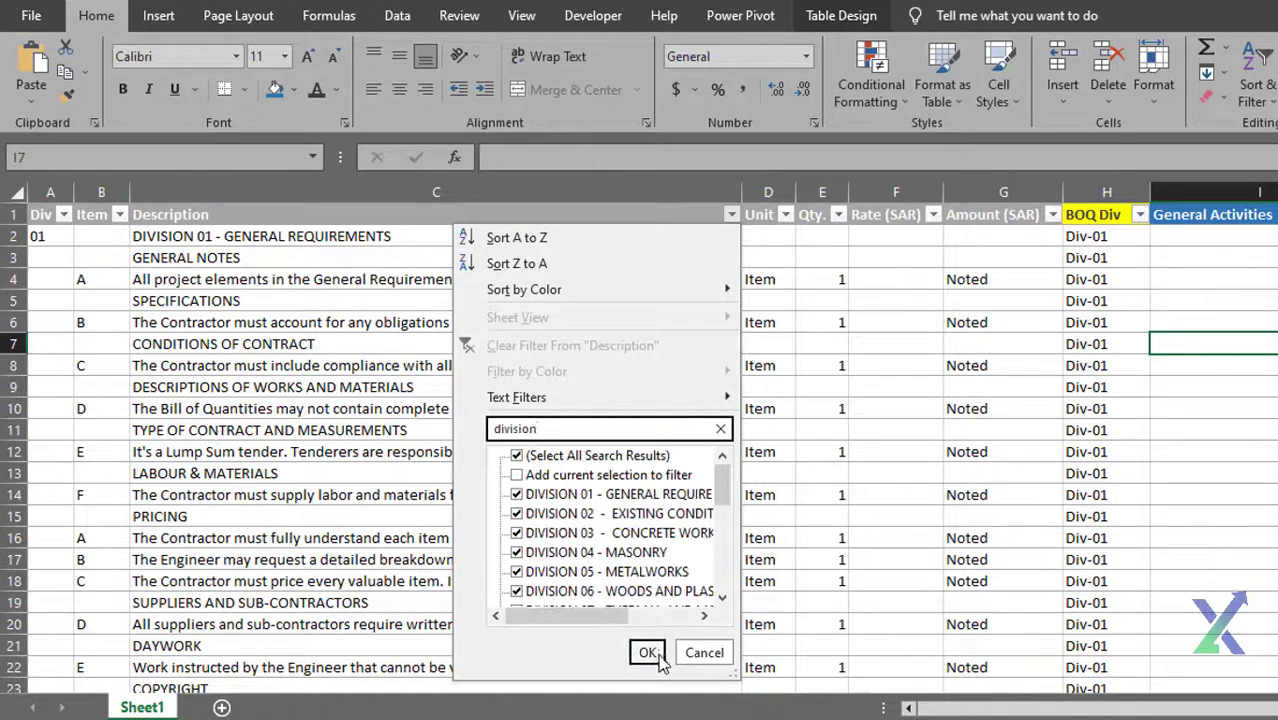
{"action": "left_click", "coordinate": [647, 652]}
- Make all the filtered division heading rows bold with a light gold fill, and clear the Description filter
{"action": "left_click_drag", "start_coordinate": [55, 236], "coordinate": [1219, 667]}
{"action": "left_click", "coordinate": [123, 89]}
{"action": "left_click", "coordinate": [293, 89]}
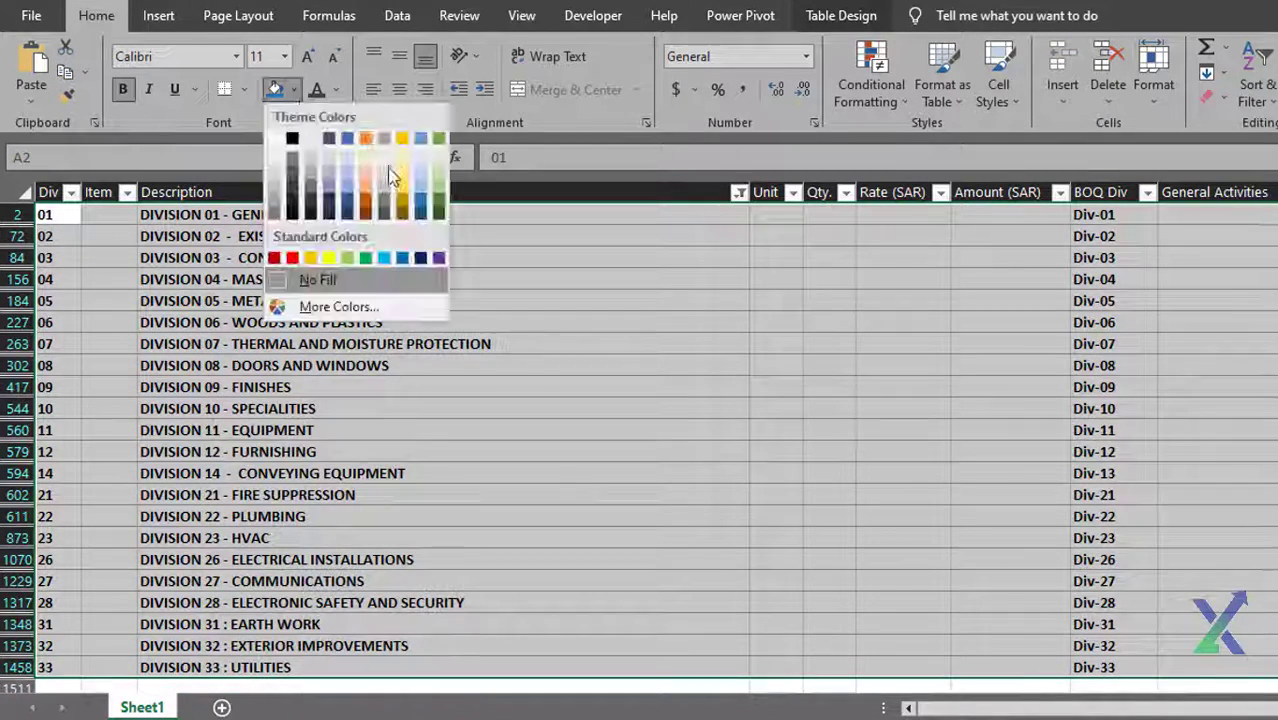
{"action": "left_click", "coordinate": [317, 173]}
{"action": "left_click", "coordinate": [739, 191]}
{"action": "left_click", "coordinate": [640, 328]}
{"action": "left_click", "coordinate": [707, 334]}
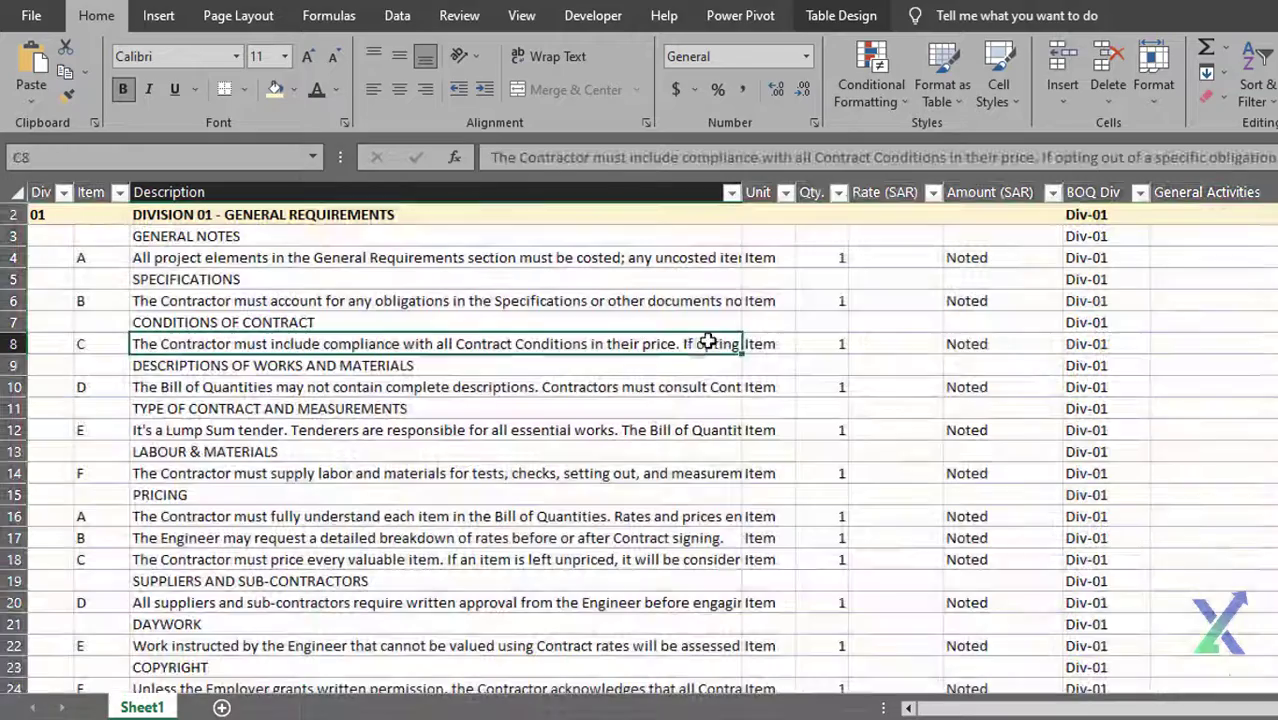
- Rename the worksheet as BOQ Database
{"action": "scroll", "coordinate": [717, 437], "scroll_direction": "down", "scroll_amount": 5}
{"action": "scroll", "coordinate": [717, 437], "scroll_direction": "down", "scroll_amount": 5}
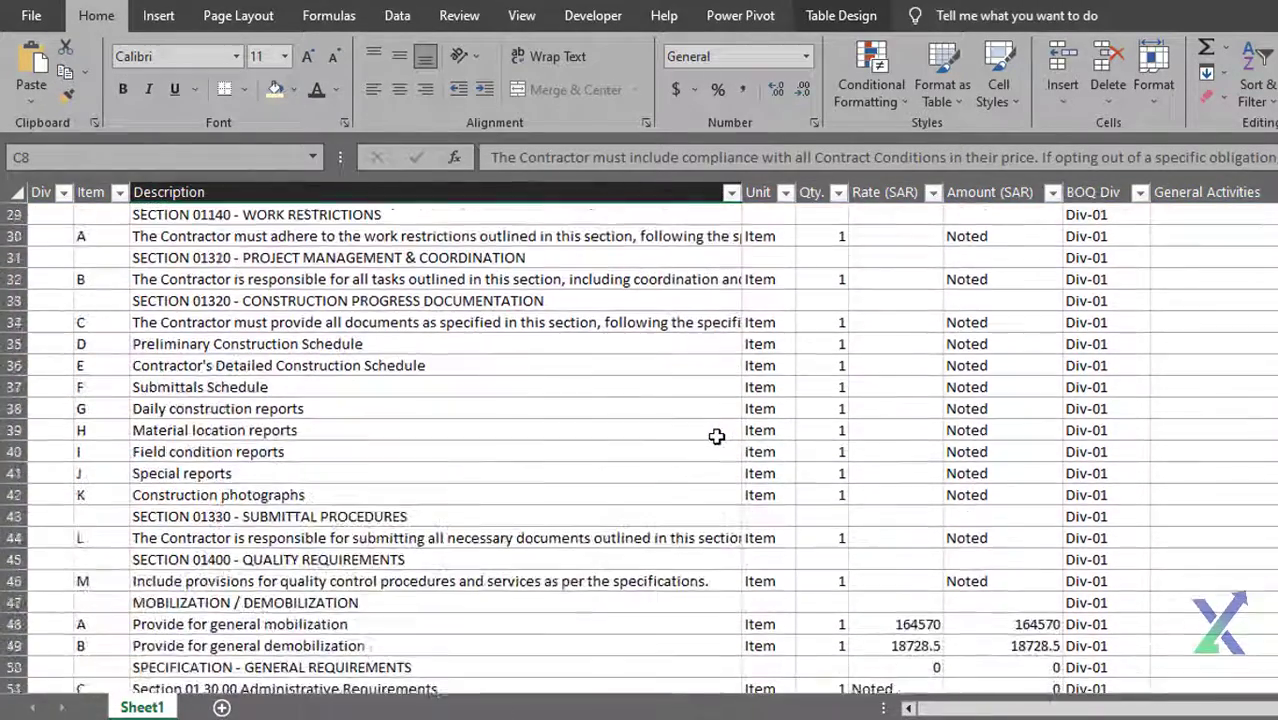
{"action": "scroll", "coordinate": [717, 437], "scroll_direction": "down", "scroll_amount": 20}
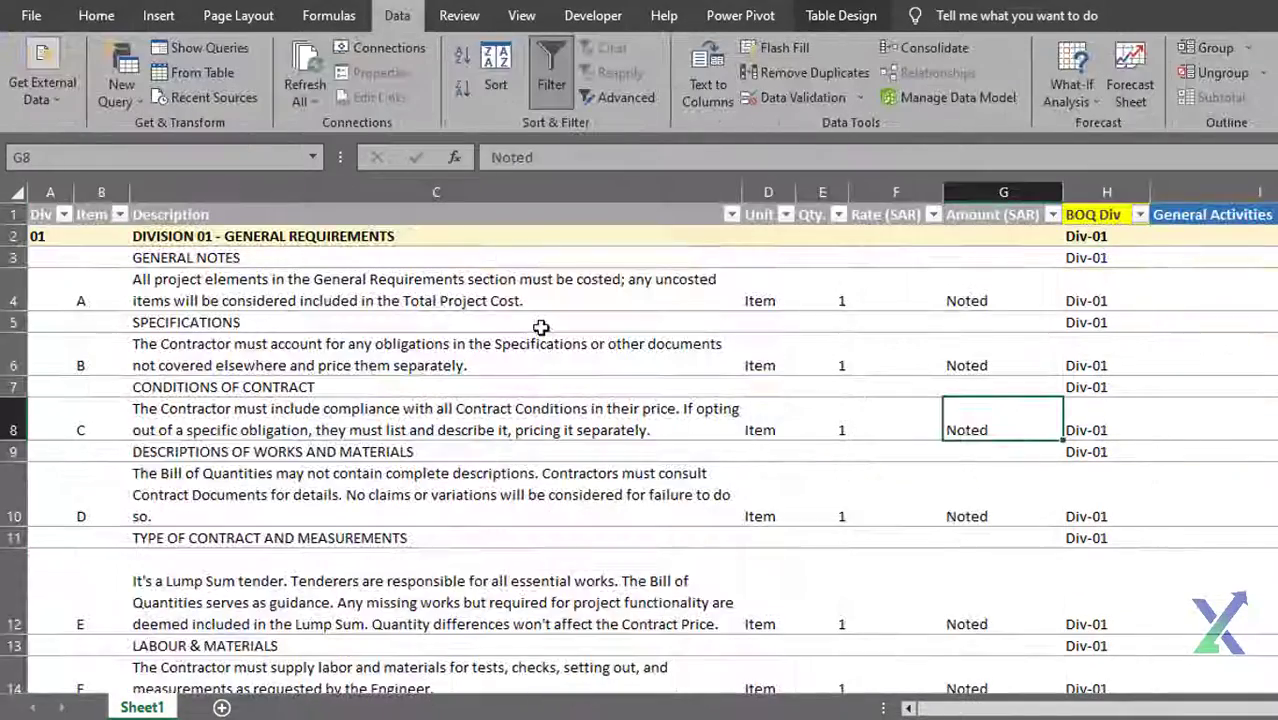
{"action": "double_click", "coordinate": [148, 707]}
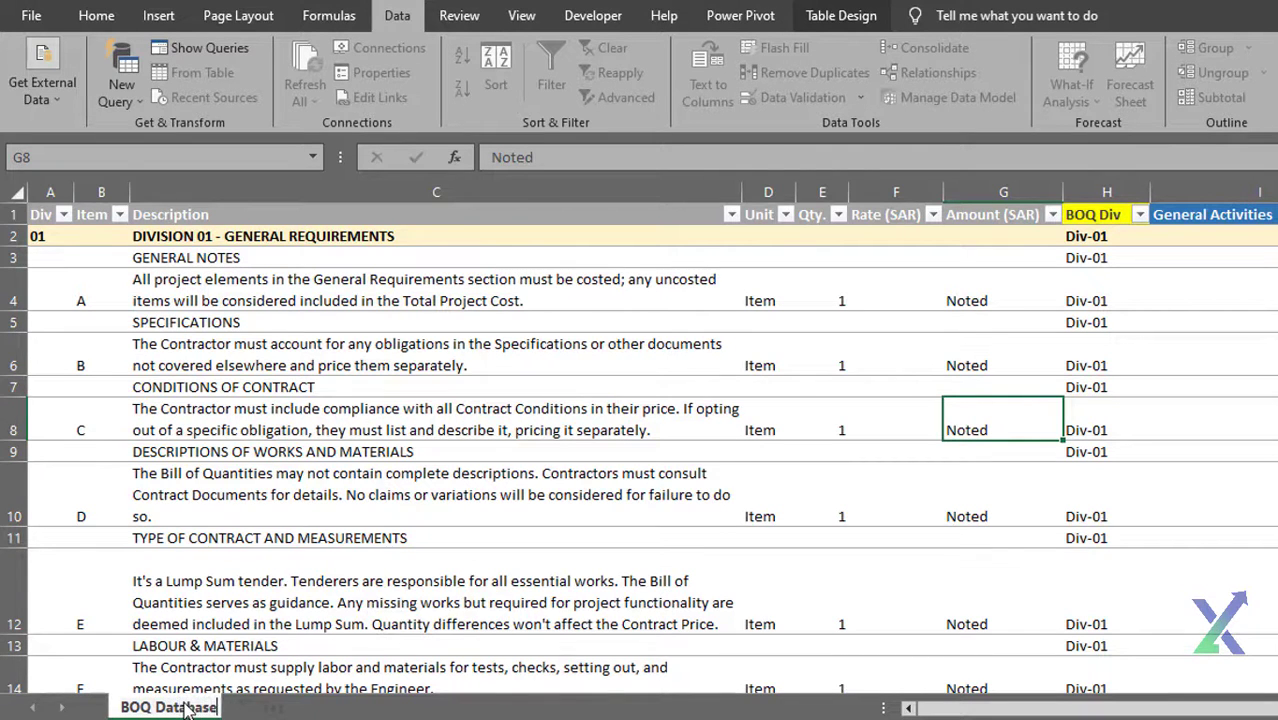
{"action": "left_click", "coordinate": [205, 678]}
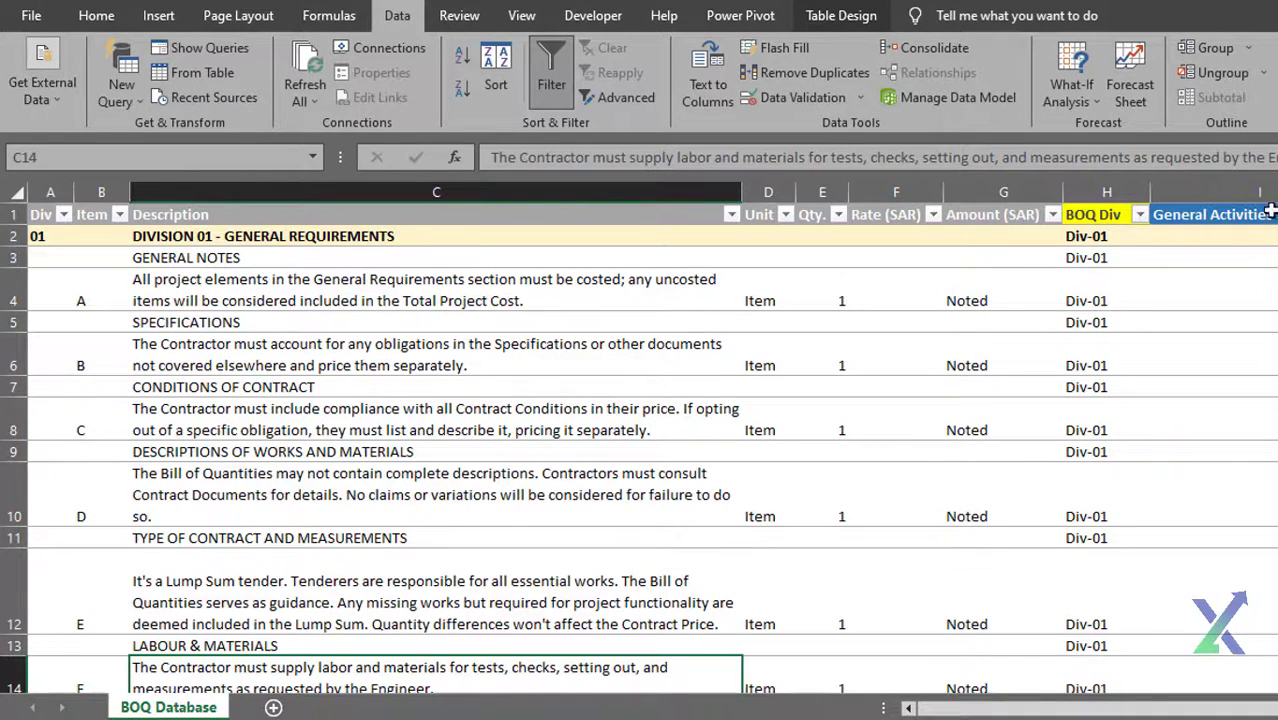
- Open 01_Summary.xlsx from the Case_01 folder and copy its summary columns A to D
{"action": "key", "text": "super+e"}
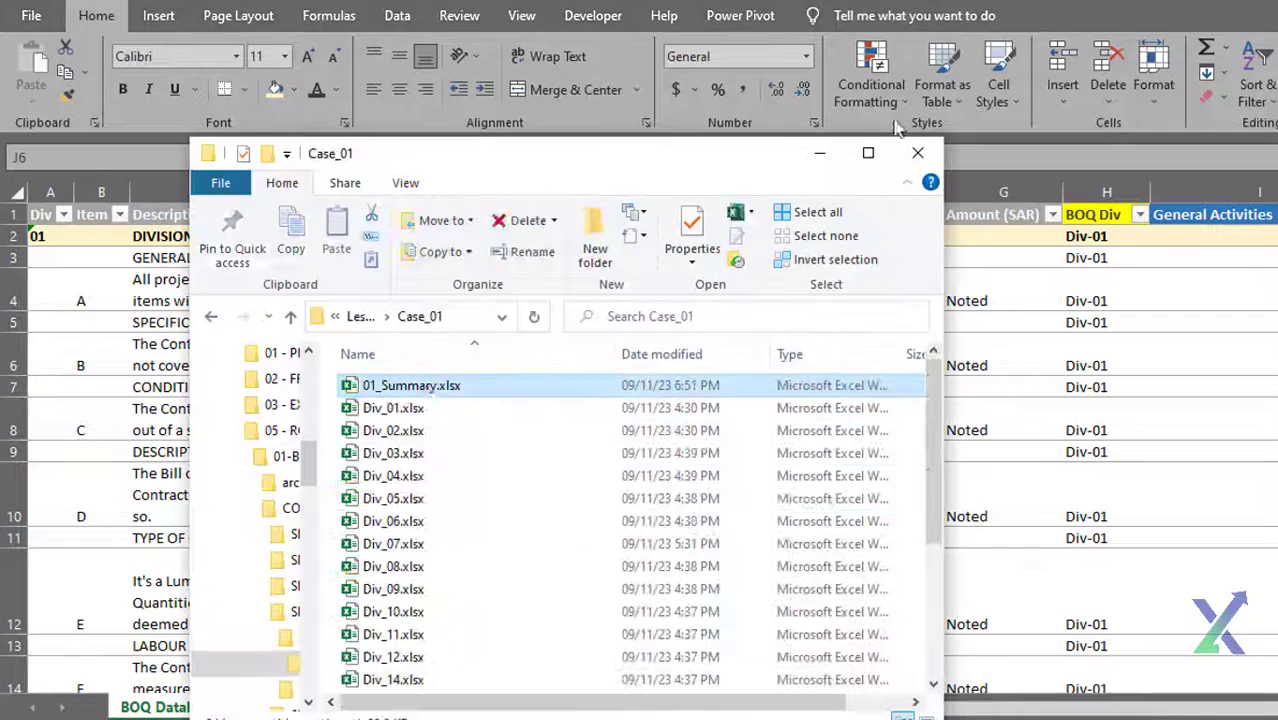
{"action": "double_click", "coordinate": [428, 374]}
{"action": "key", "text": "alt+Tab"}
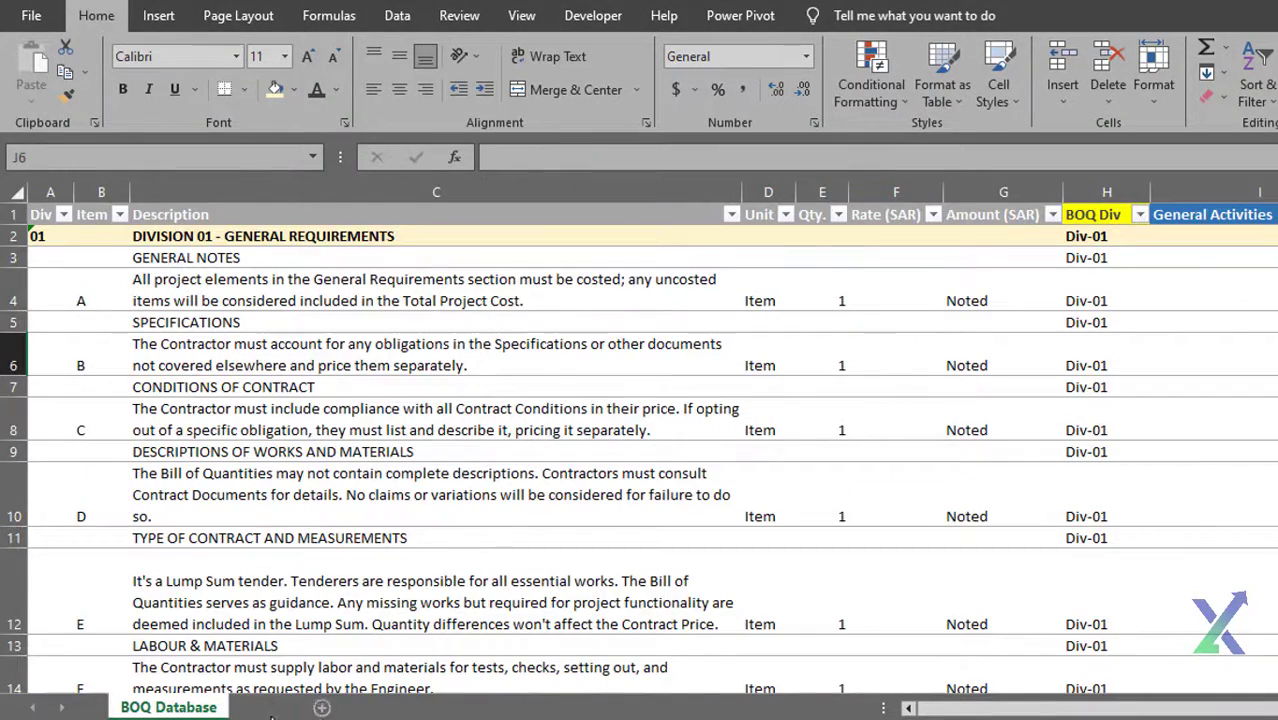
{"action": "key", "text": "alt+Tab"}
{"action": "left_click_drag", "start_coordinate": [744, 186], "coordinate": [60, 190]}
{"action": "key", "text": "ctrl+c"}
{"action": "scroll", "coordinate": [439, 665], "scroll_direction": "down", "scroll_amount": 5}
{"action": "key", "text": "alt+Tab"}
- Add a worksheet named Summary and paste the copied summary columns starting at column A
{"action": "left_click", "coordinate": [322, 708]}
{"action": "left_click", "coordinate": [61, 191]}
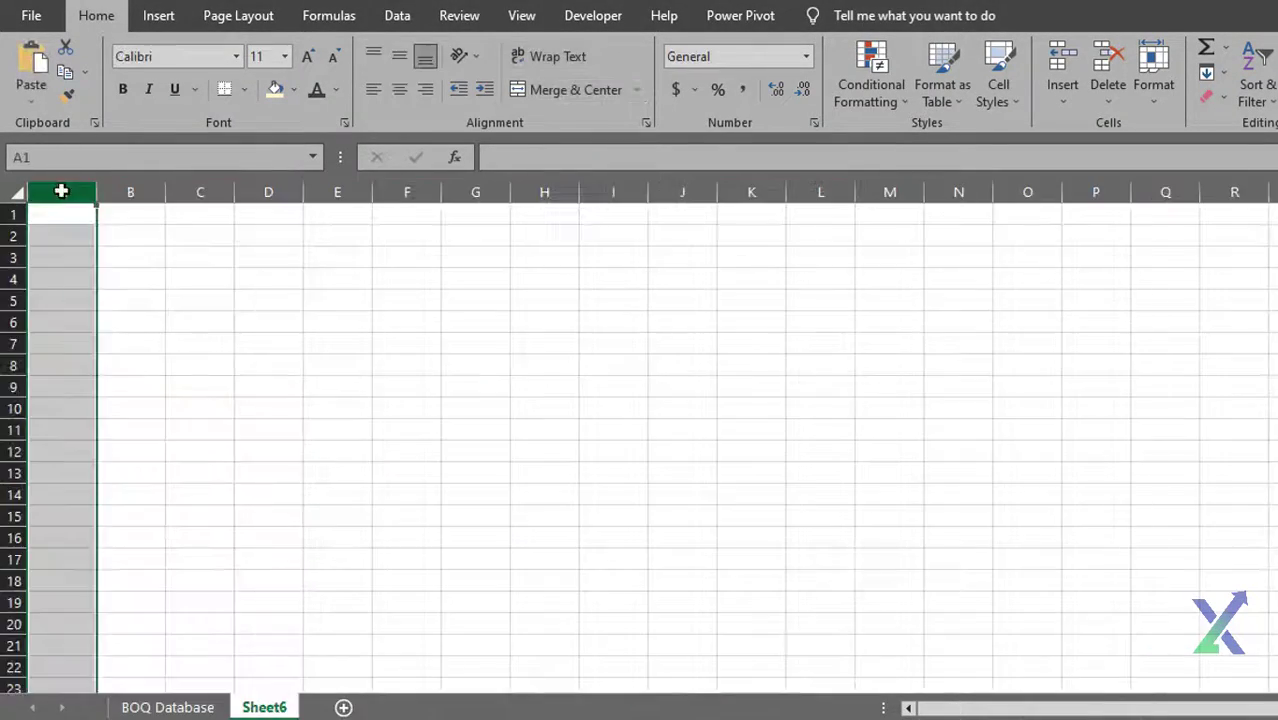
{"action": "right_click", "coordinate": [62, 193]}
{"action": "key", "text": "Escape"}
{"action": "key", "text": "alt+Tab"}
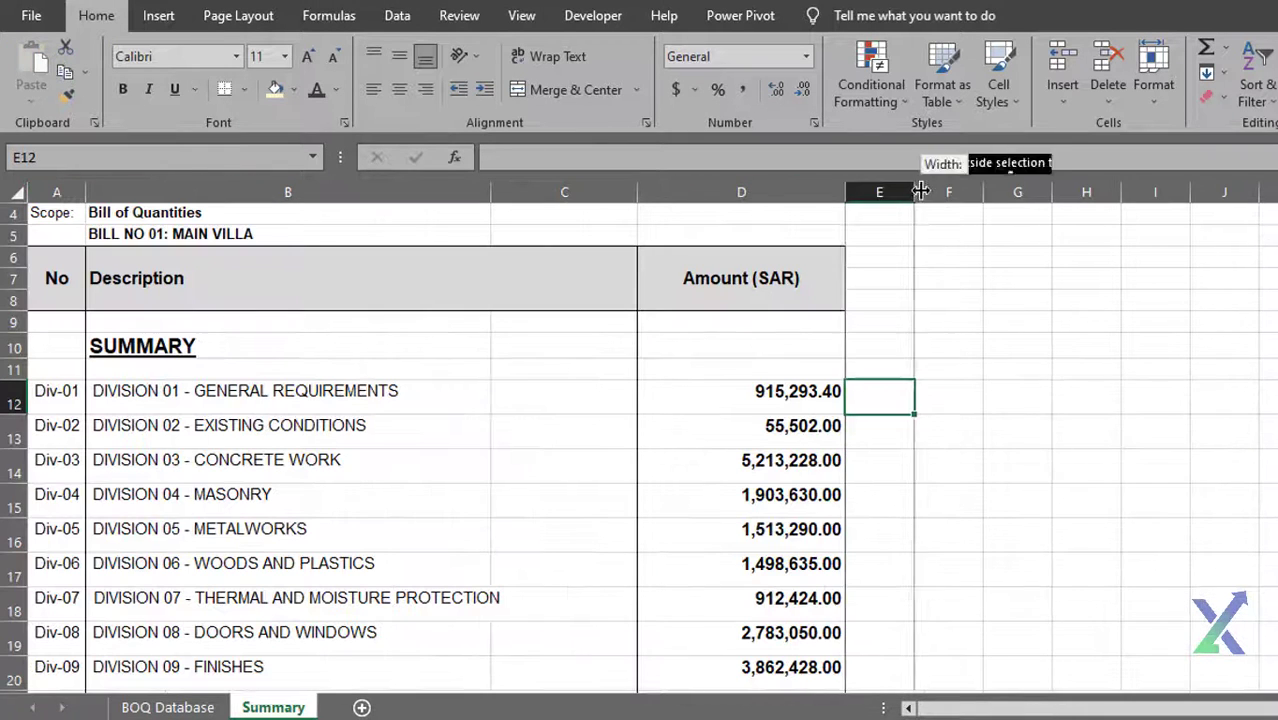
- Widen column E of Summary and enter =SUMIF('BOQ Database'!H:H,Summary!A12,'BOQ Database'!G:G) in E12
{"action": "left_click", "coordinate": [956, 390]}
{"action": "type", "text": "=Sumif("}
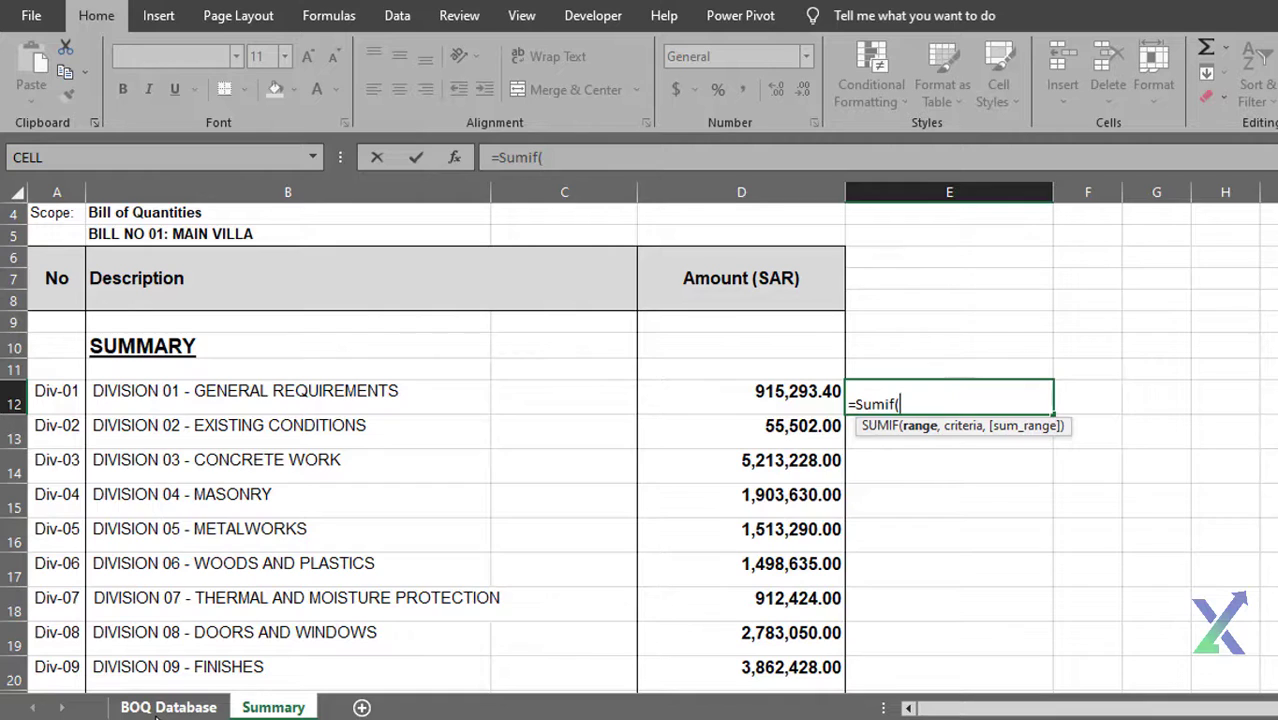
{"action": "left_click", "coordinate": [168, 707]}
{"action": "left_click", "coordinate": [1107, 192]}
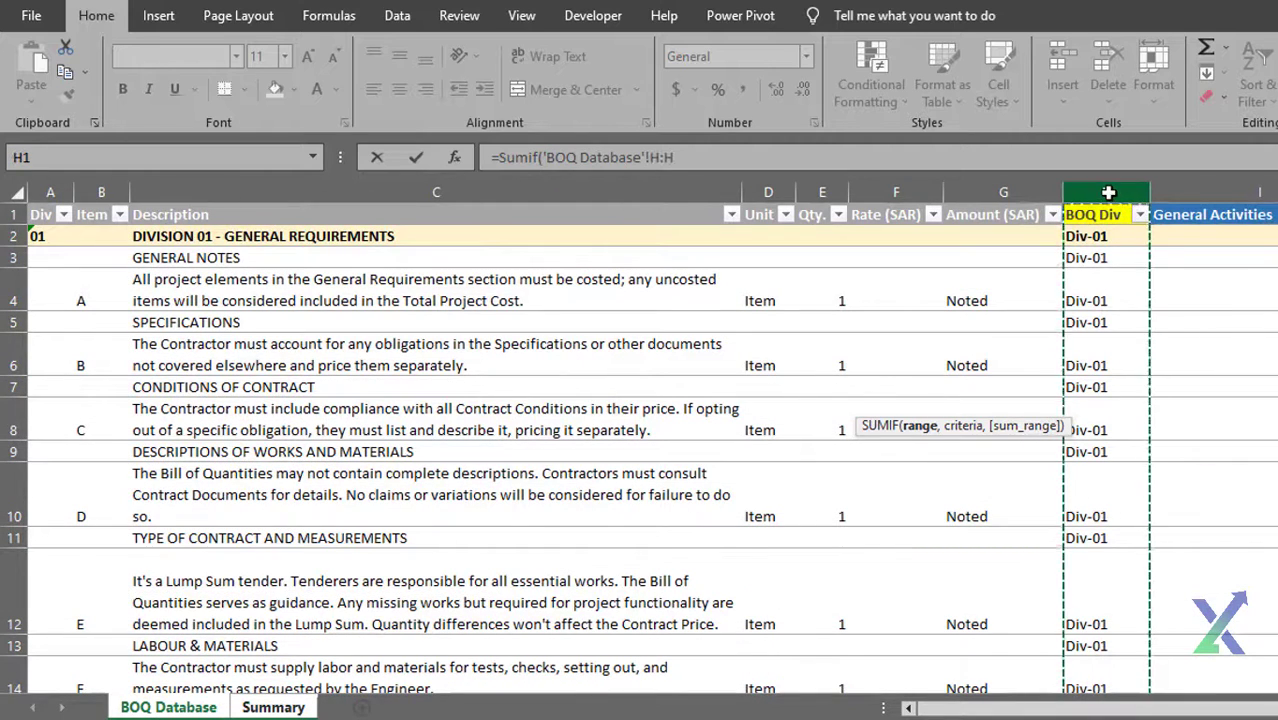
{"action": "type", "text": ","}
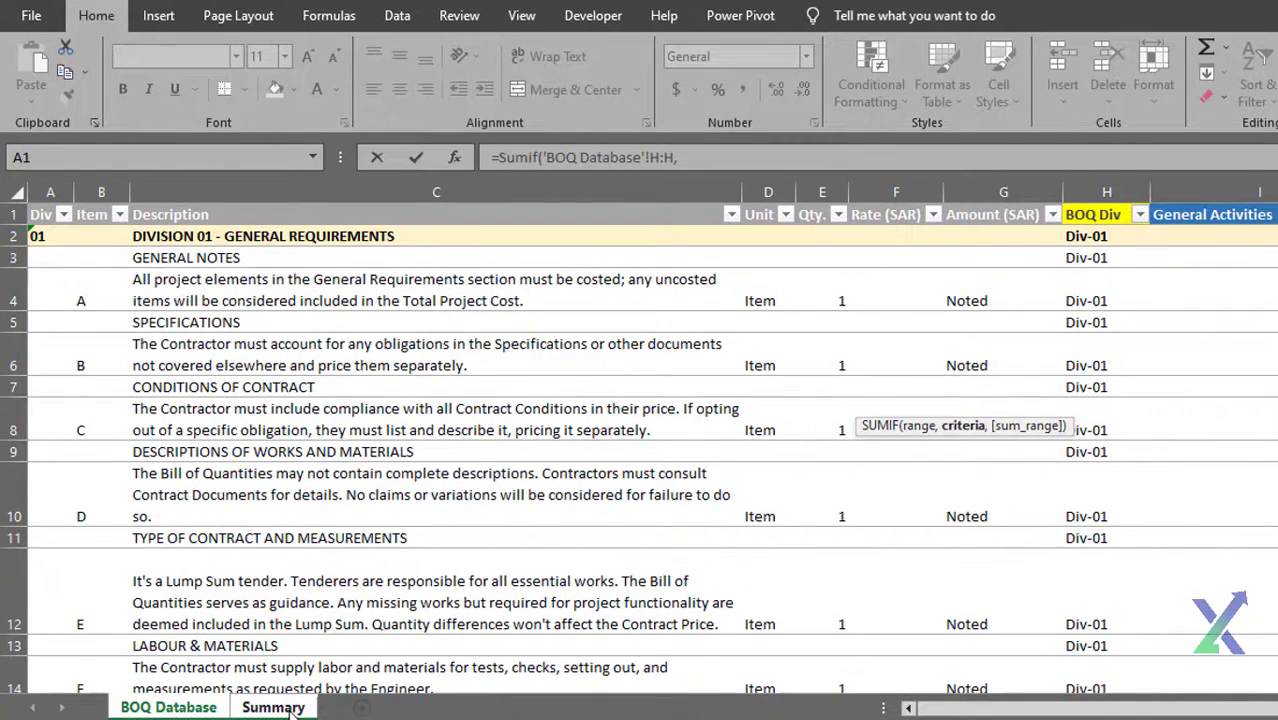
{"action": "left_click", "coordinate": [273, 707]}
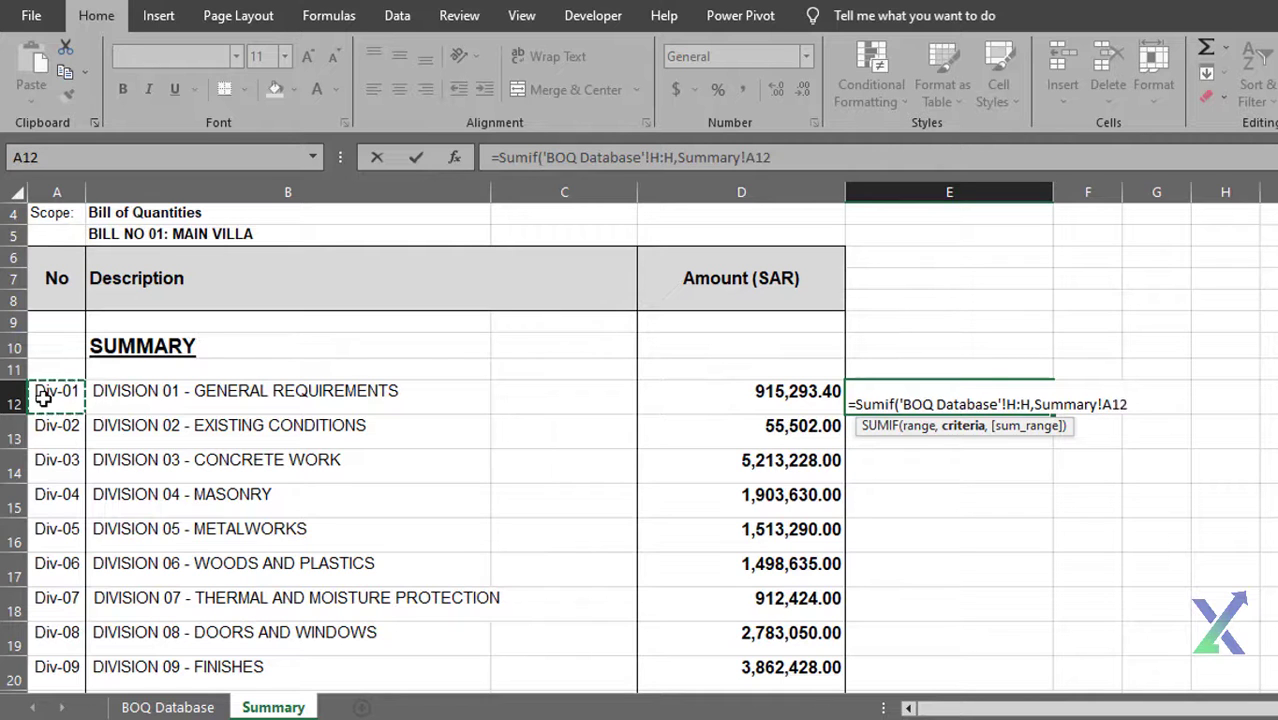
{"action": "type", "text": ","}
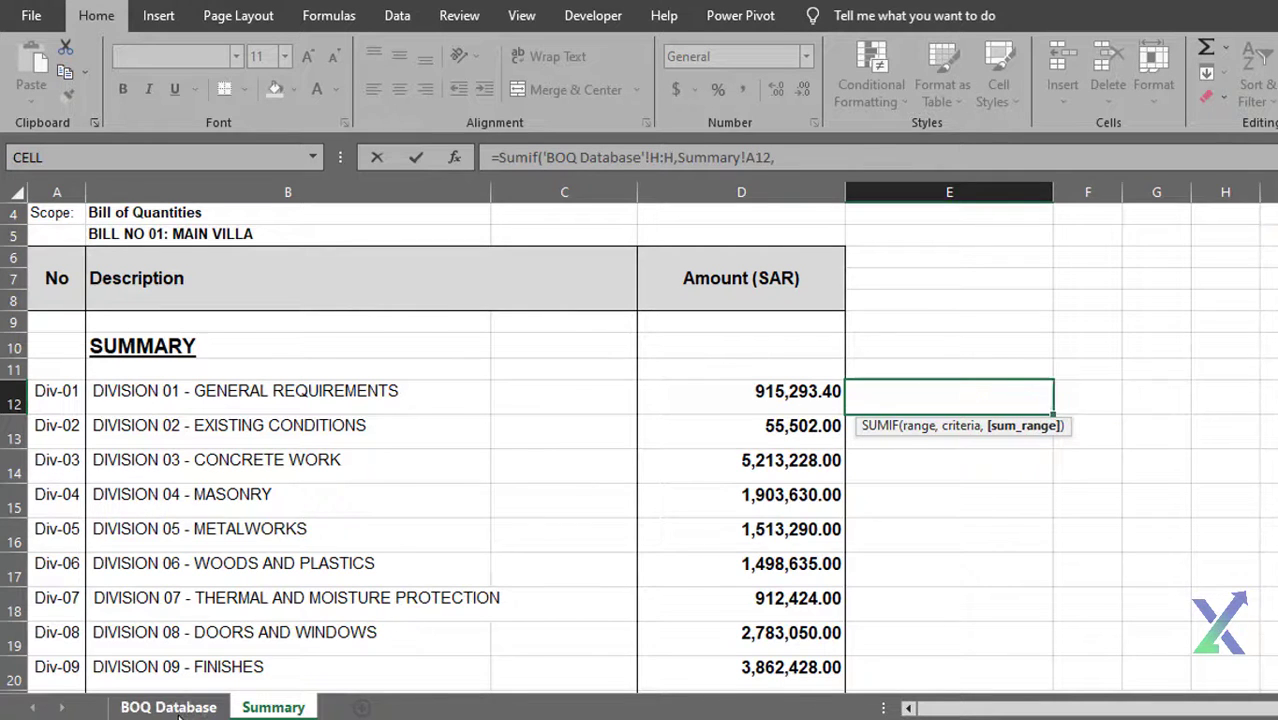
{"action": "left_click", "coordinate": [168, 707]}
{"action": "left_click", "coordinate": [993, 191]}
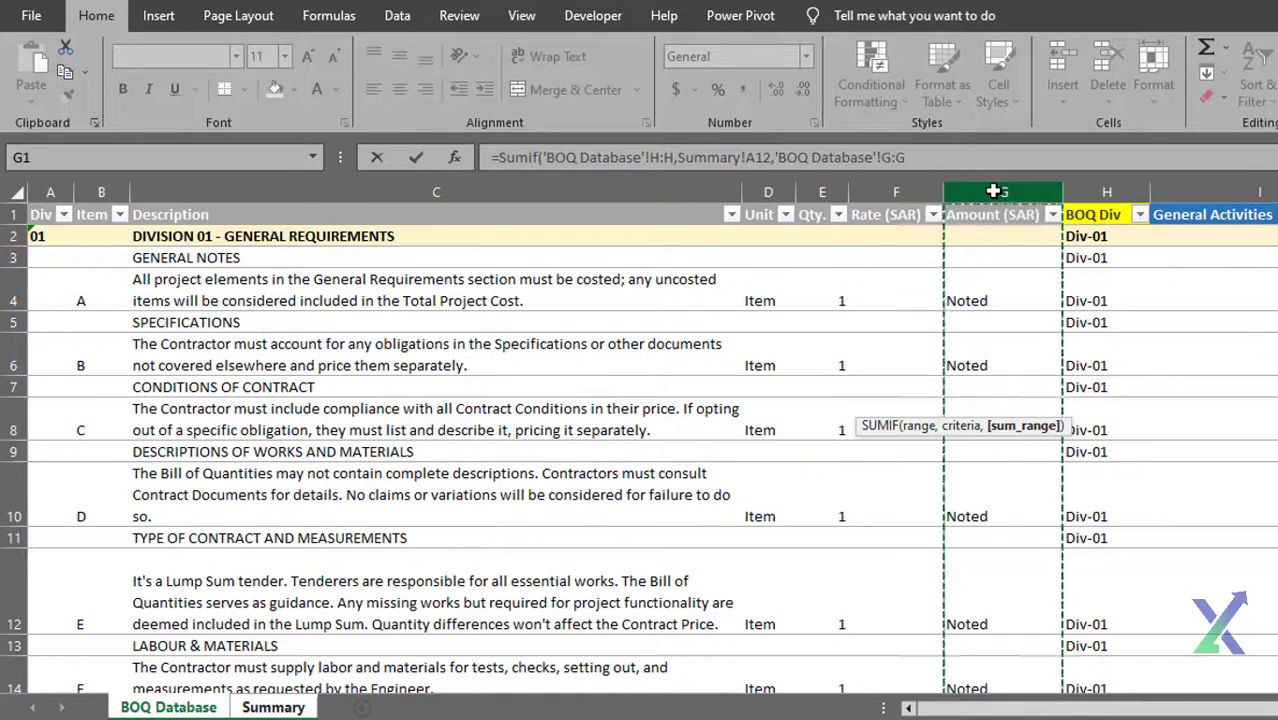
{"action": "key", "text": "Return"}
{"action": "left_click", "coordinate": [1008, 400]}
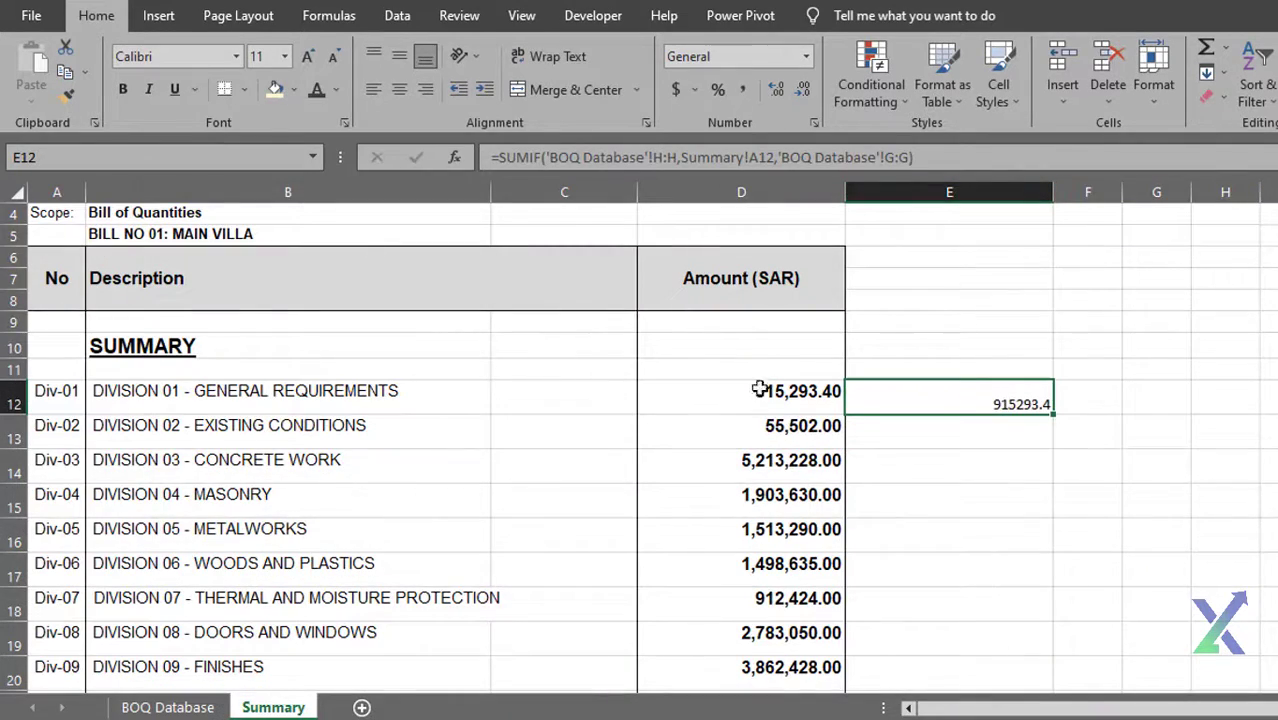
- Enlarge the font of the amount in E12 by two sizes, make it bold and align it to the cell's top
{"action": "left_click", "coordinate": [308, 57]}
{"action": "left_click", "coordinate": [308, 57]}
{"action": "left_click", "coordinate": [123, 90]}
{"action": "left_click", "coordinate": [374, 57]}
- Fill the SUMIF formula down from E12 to E33 and apply comma style to the amounts
{"action": "left_click_drag", "start_coordinate": [1054, 414], "coordinate": [990, 638]}
{"action": "scroll", "coordinate": [985, 600], "scroll_direction": "up", "scroll_amount": 4}
{"action": "left_click", "coordinate": [742, 94]}
{"action": "scroll", "coordinate": [960, 450], "scroll_direction": "down", "scroll_amount": 6}
- Enter =SUM(E12:E33) in E35 of the TOTAL LUMP SUM COST row
{"action": "left_click", "coordinate": [742, 488]}
{"action": "left_click", "coordinate": [962, 445]}
{"action": "type", "text": "=SUM("}
{"action": "left_click_drag", "start_coordinate": [948, 389], "coordinate": [934, 236]}
{"action": "key", "text": "Return"}
{"action": "left_click", "coordinate": [1050, 648]}
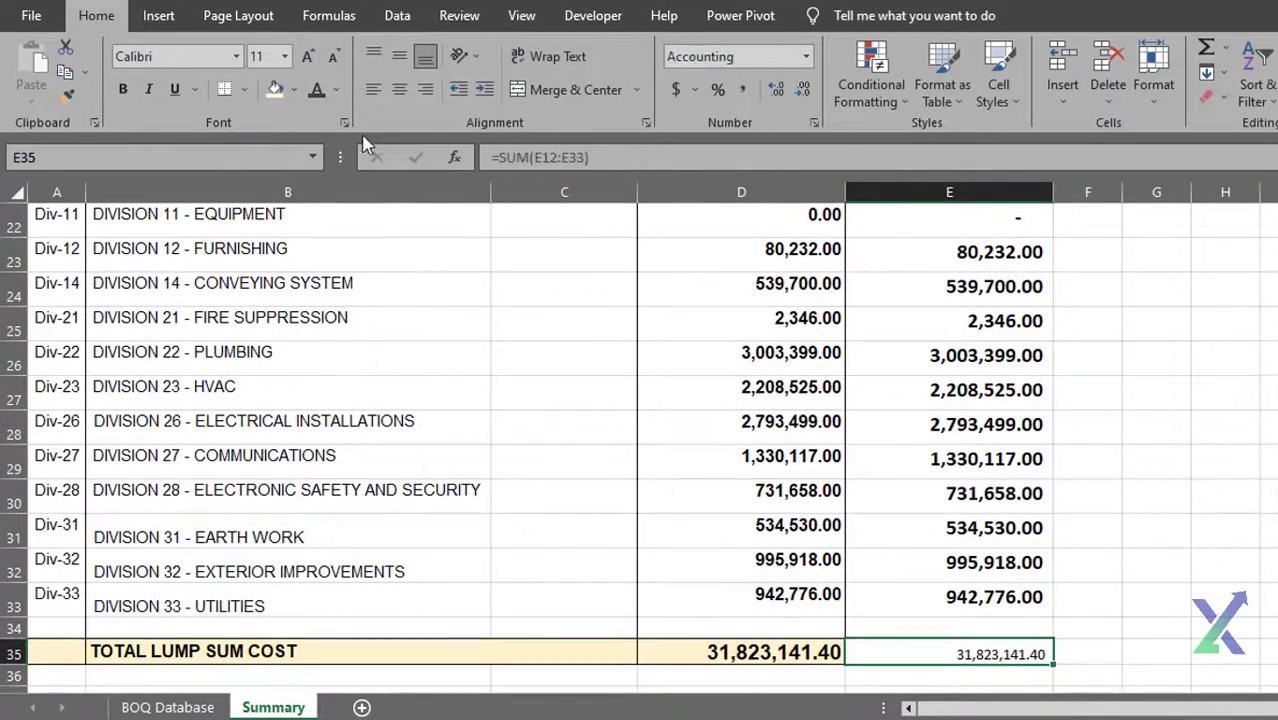
- Make the total in E35 bold and set its font size to 16
{"action": "left_click", "coordinate": [308, 57]}
{"action": "left_click", "coordinate": [308, 57]}
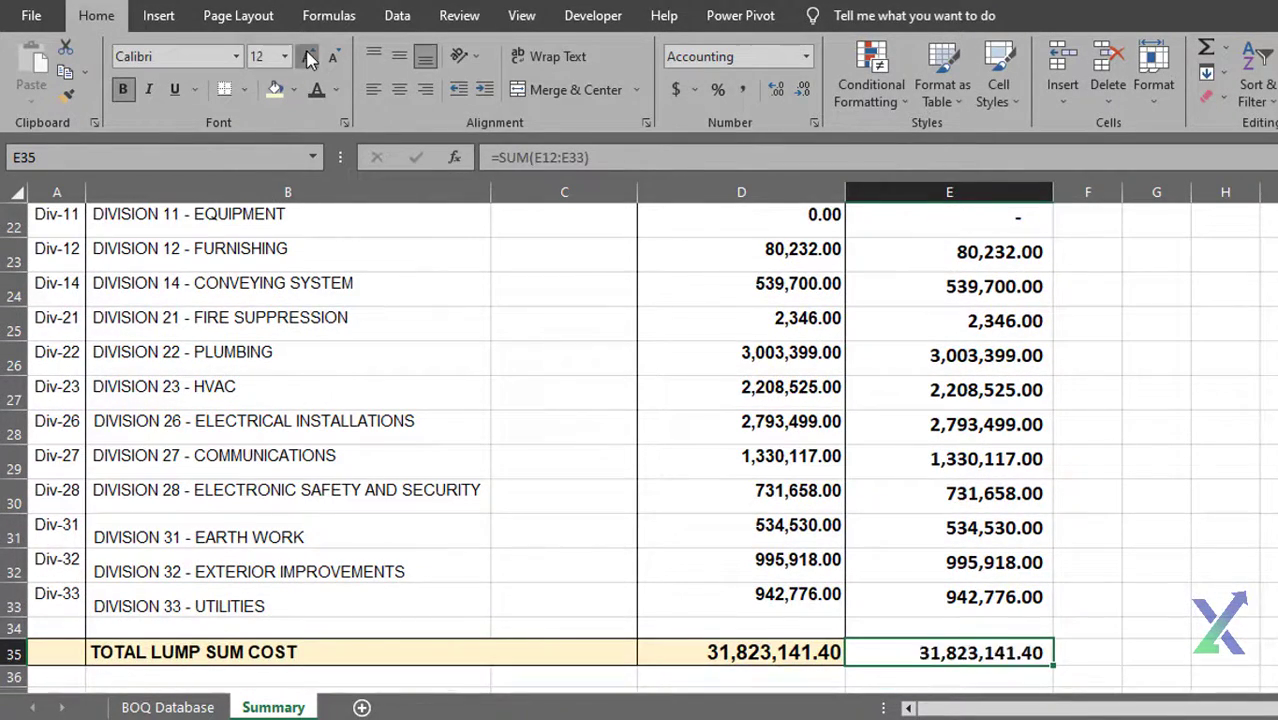
{"action": "left_click", "coordinate": [760, 660]}
{"action": "left_click", "coordinate": [906, 654]}
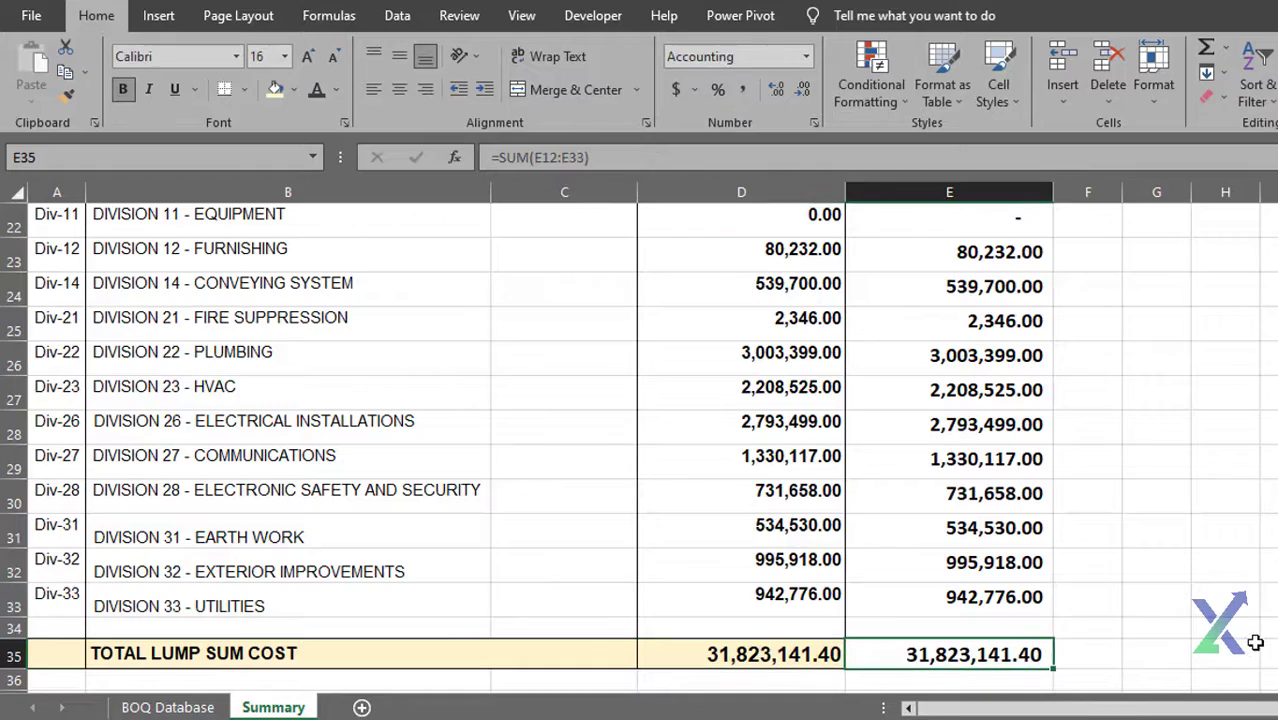
{"action": "scroll", "coordinate": [1151, 643], "scroll_direction": "down", "scroll_amount": 1}
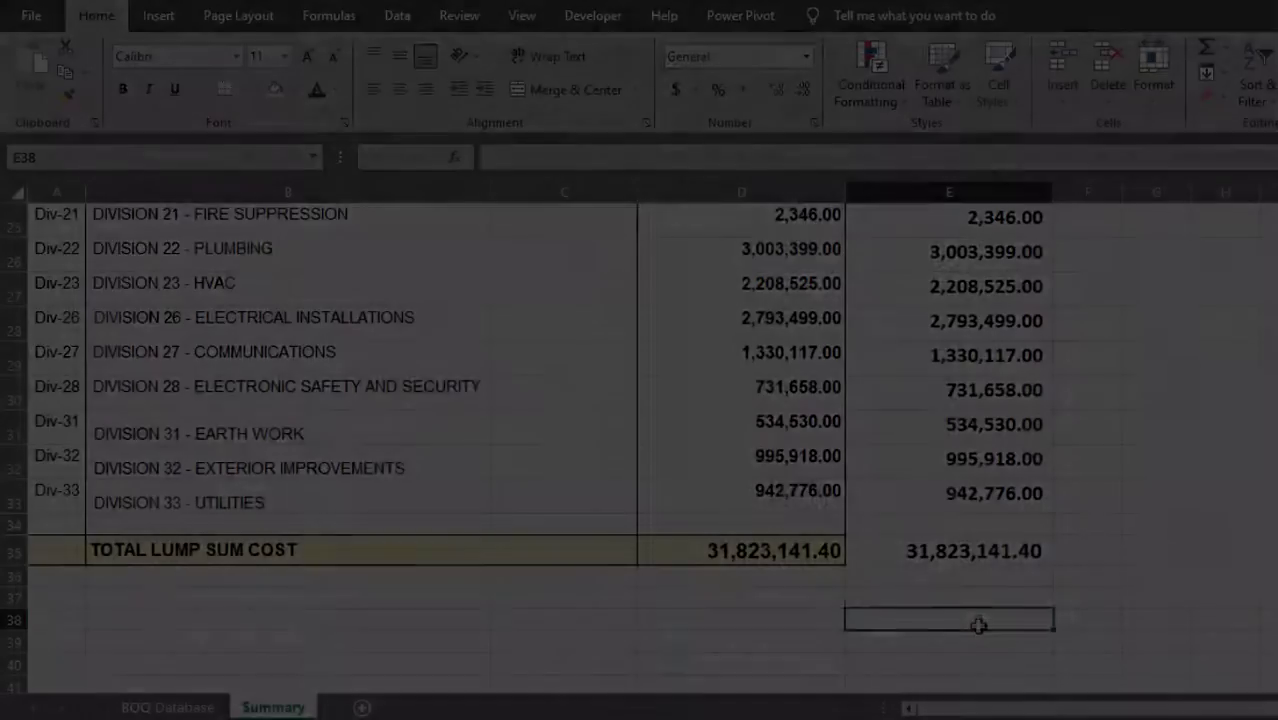